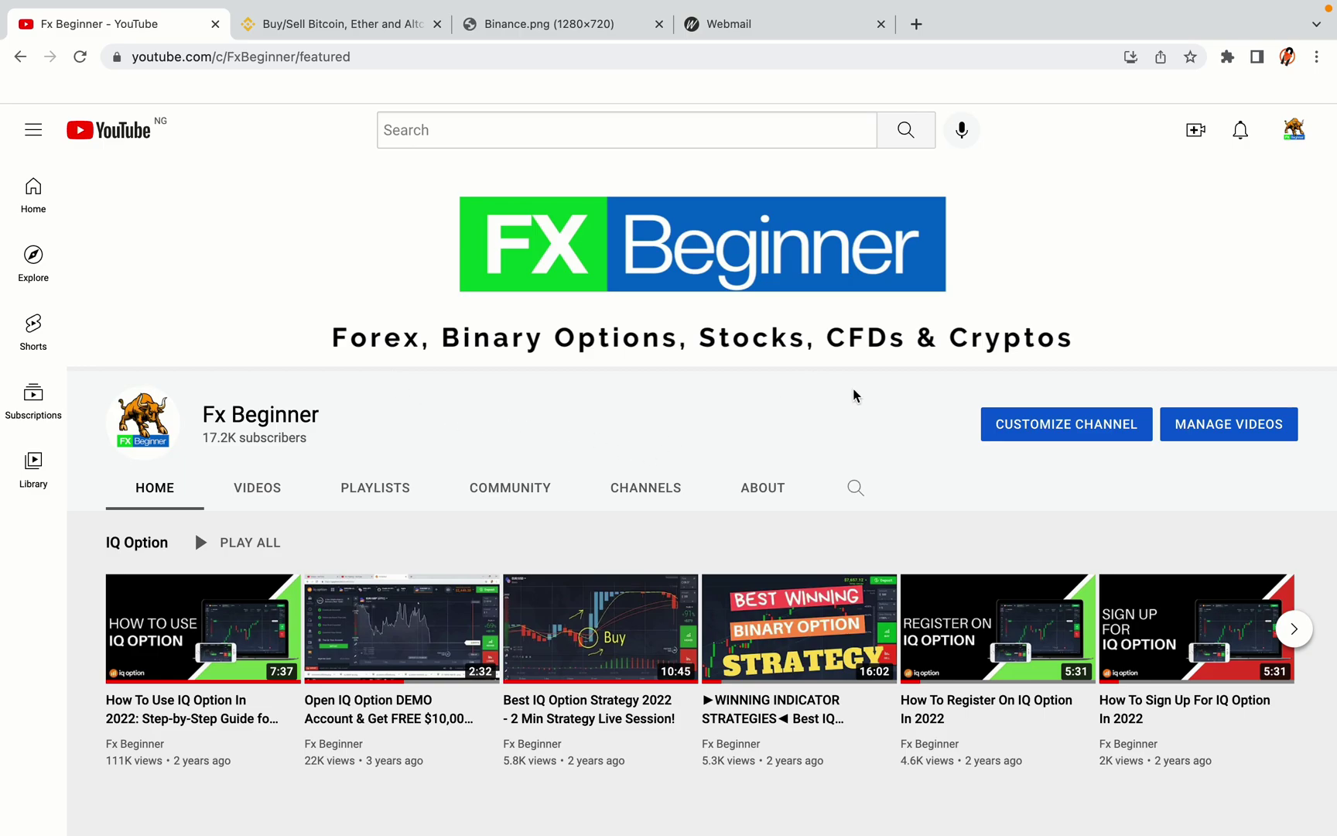
Step: Switch from the YouTube channel page to the Buy/Sell Bitcoin Binance tab
click(335, 25)
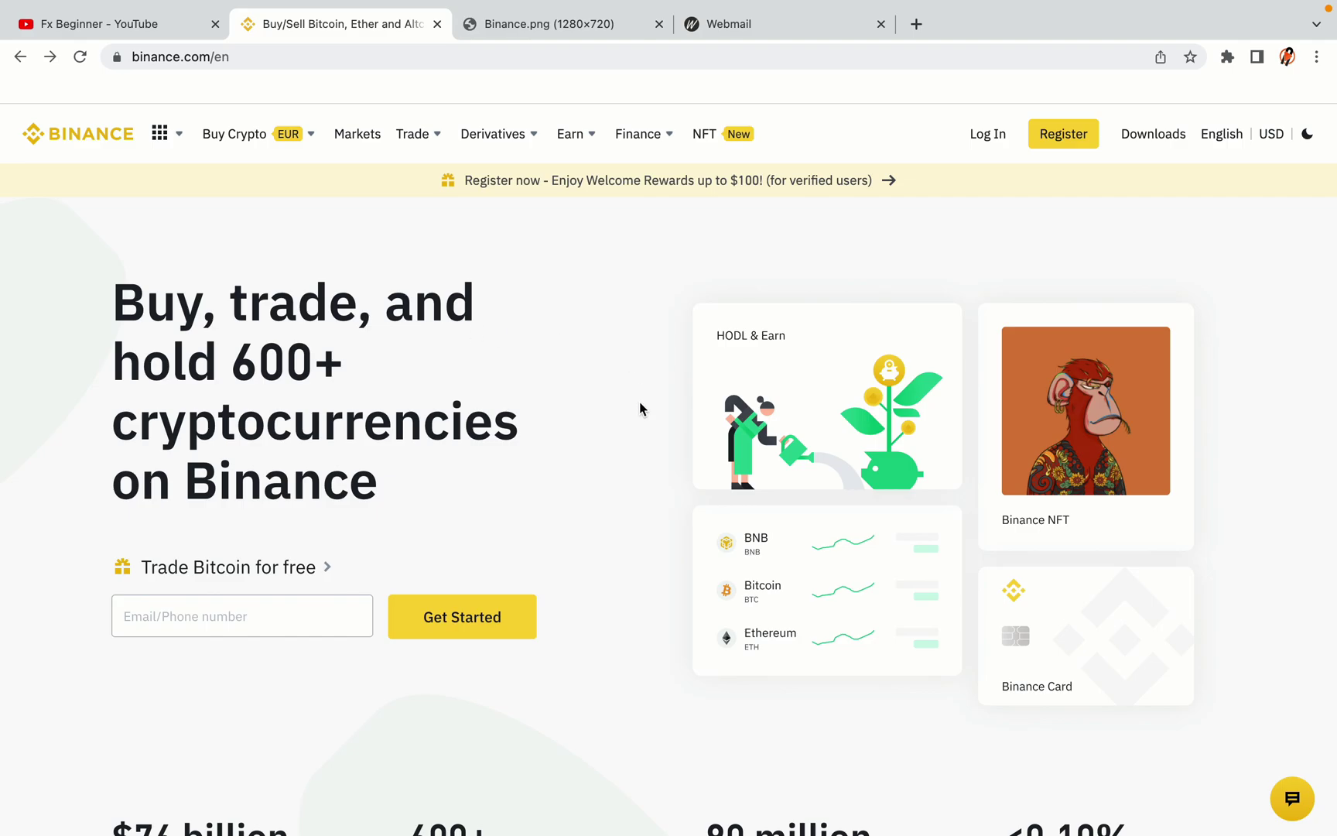
scroll(649, 464, down, 4)
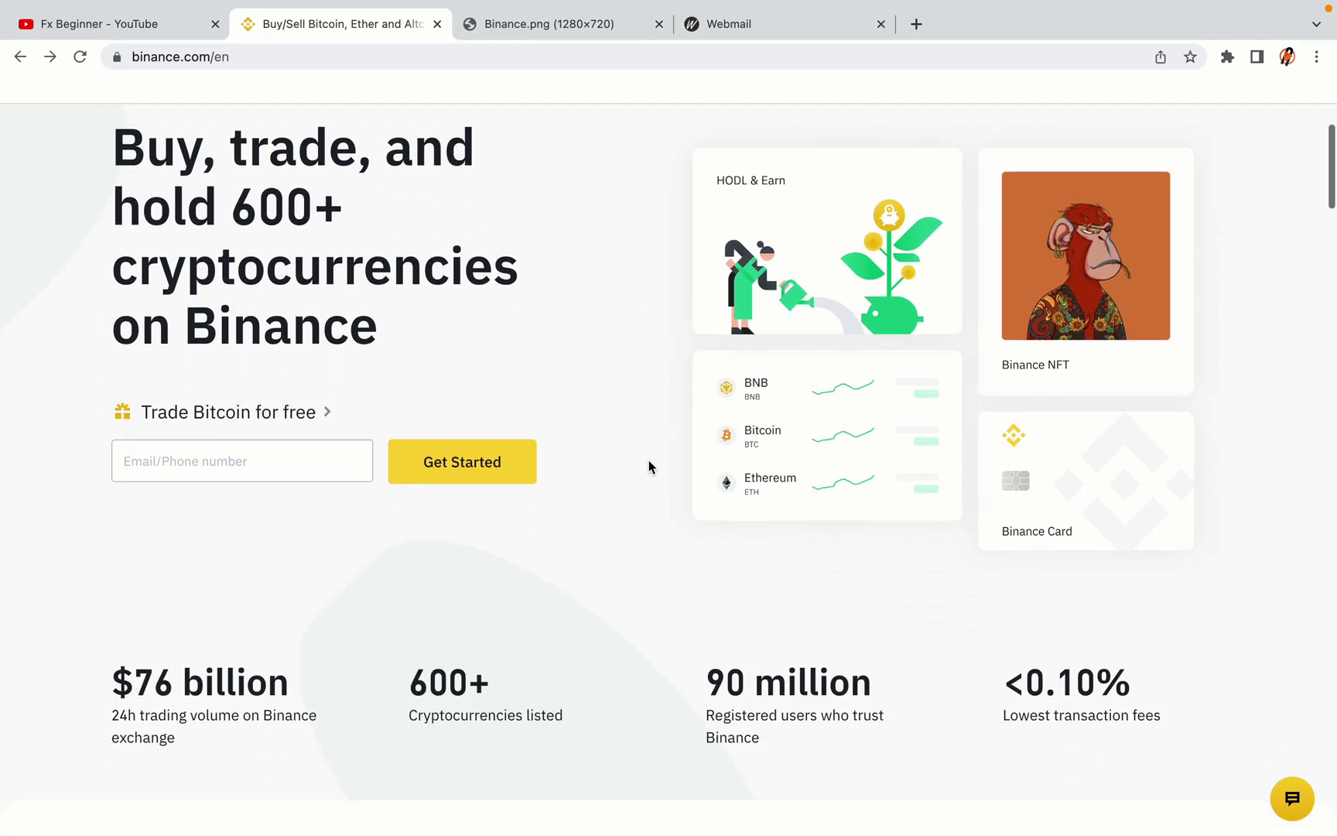
scroll(648, 466, down, 1)
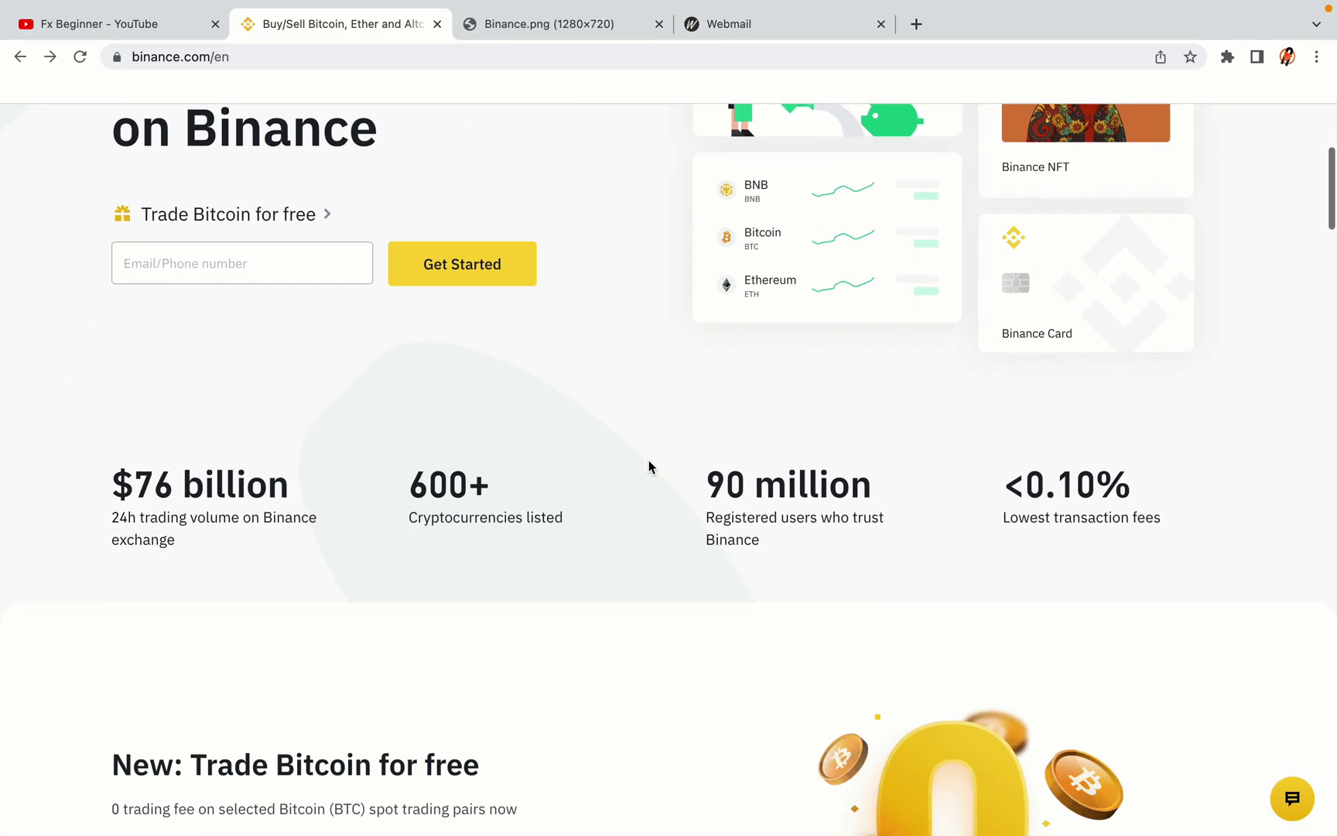
scroll(648, 462, down, 5)
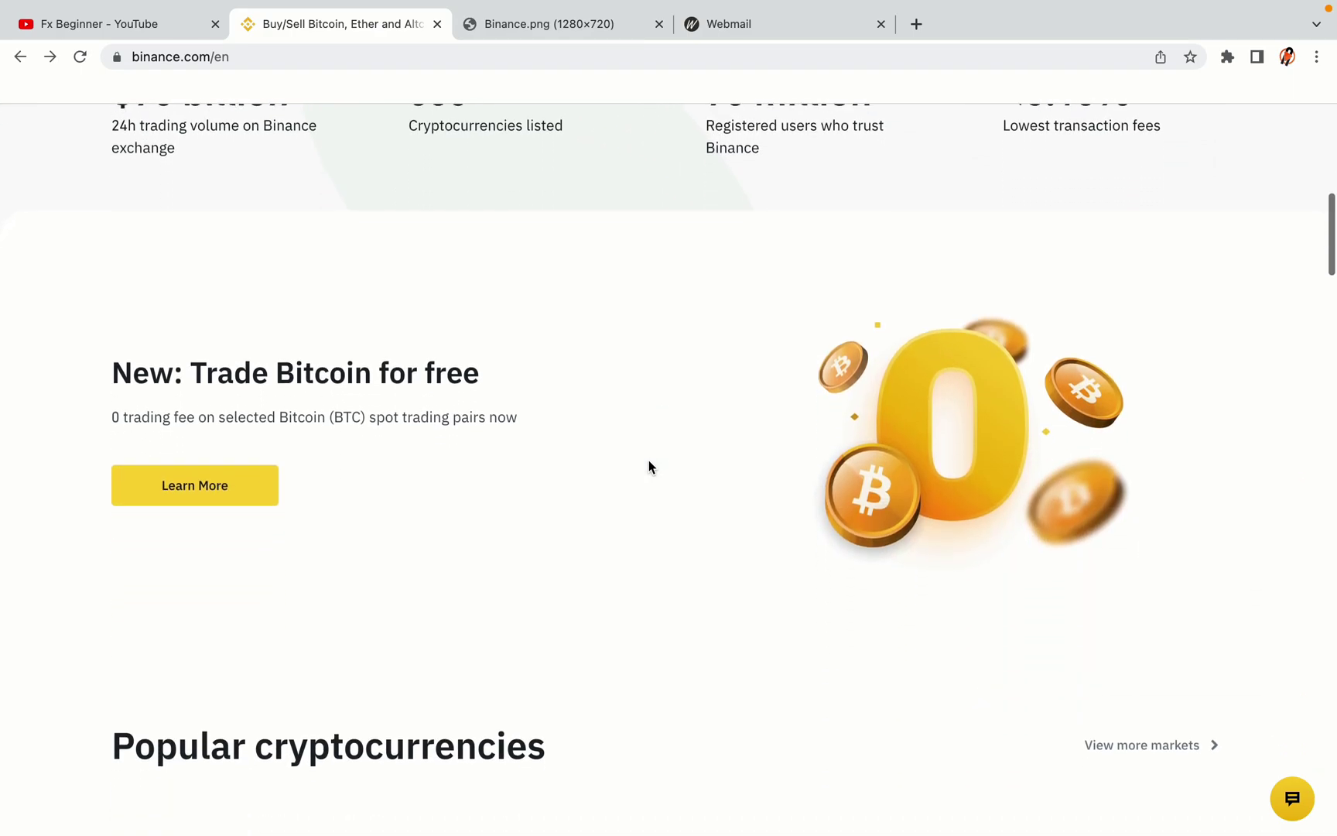
scroll(648, 467, up, 3)
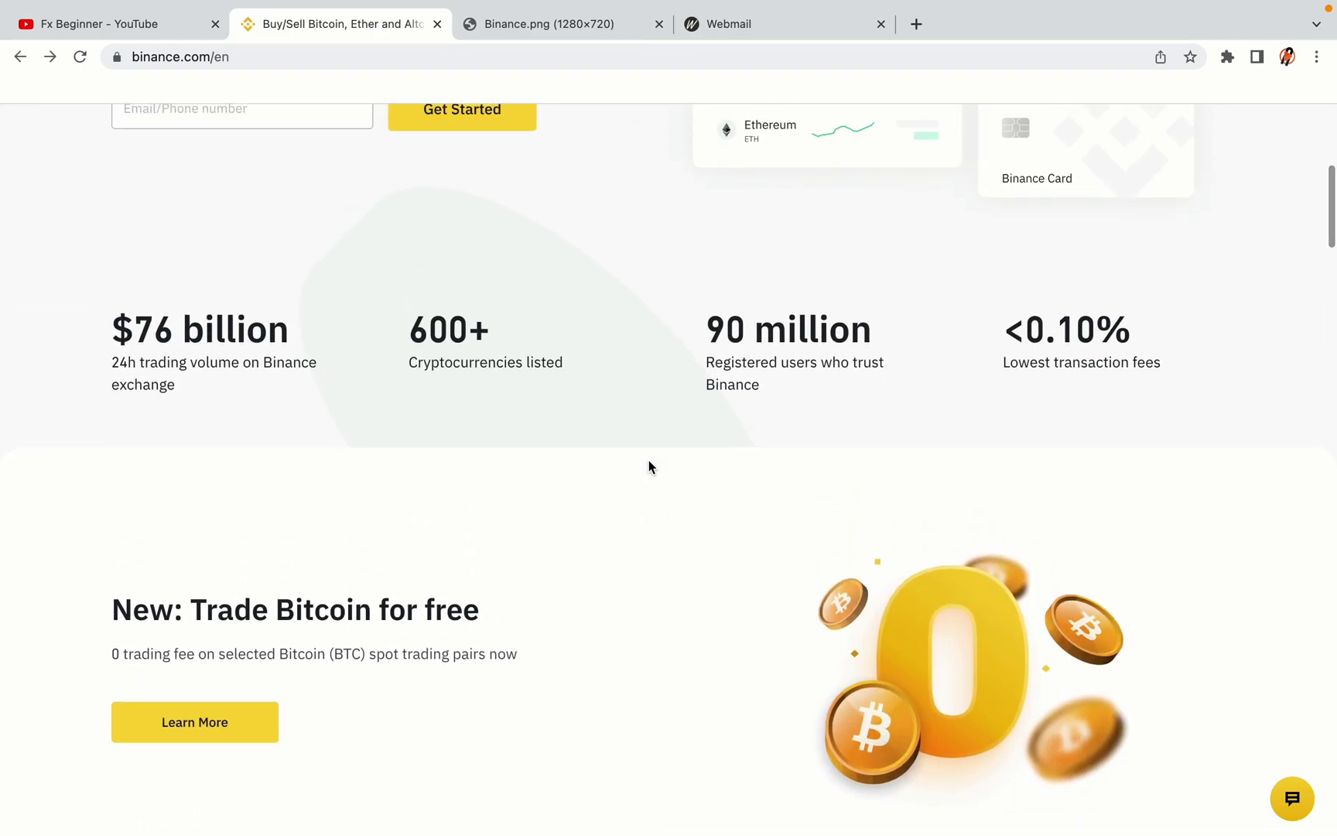
scroll(649, 467, down, 10)
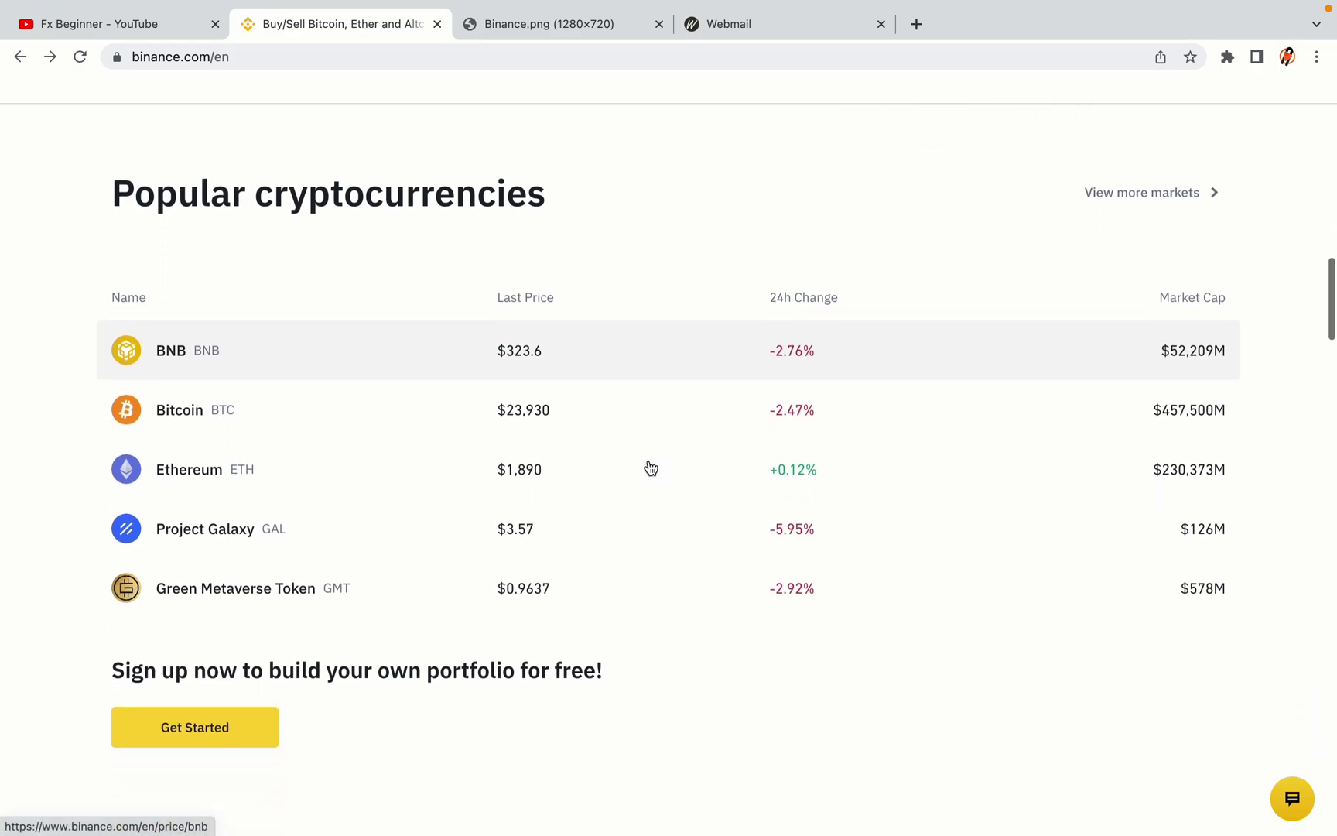
scroll(650, 466, down, 3)
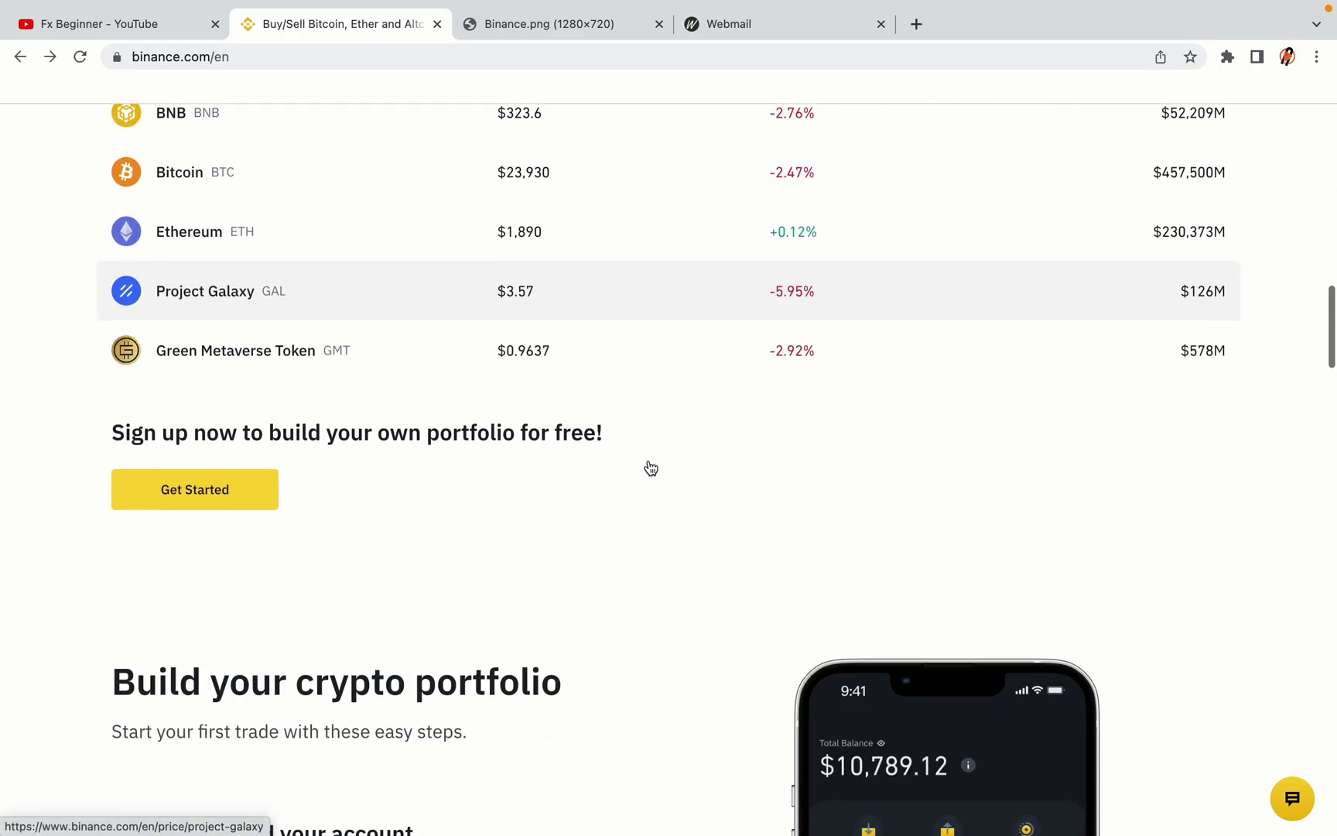
scroll(649, 468, down, 7)
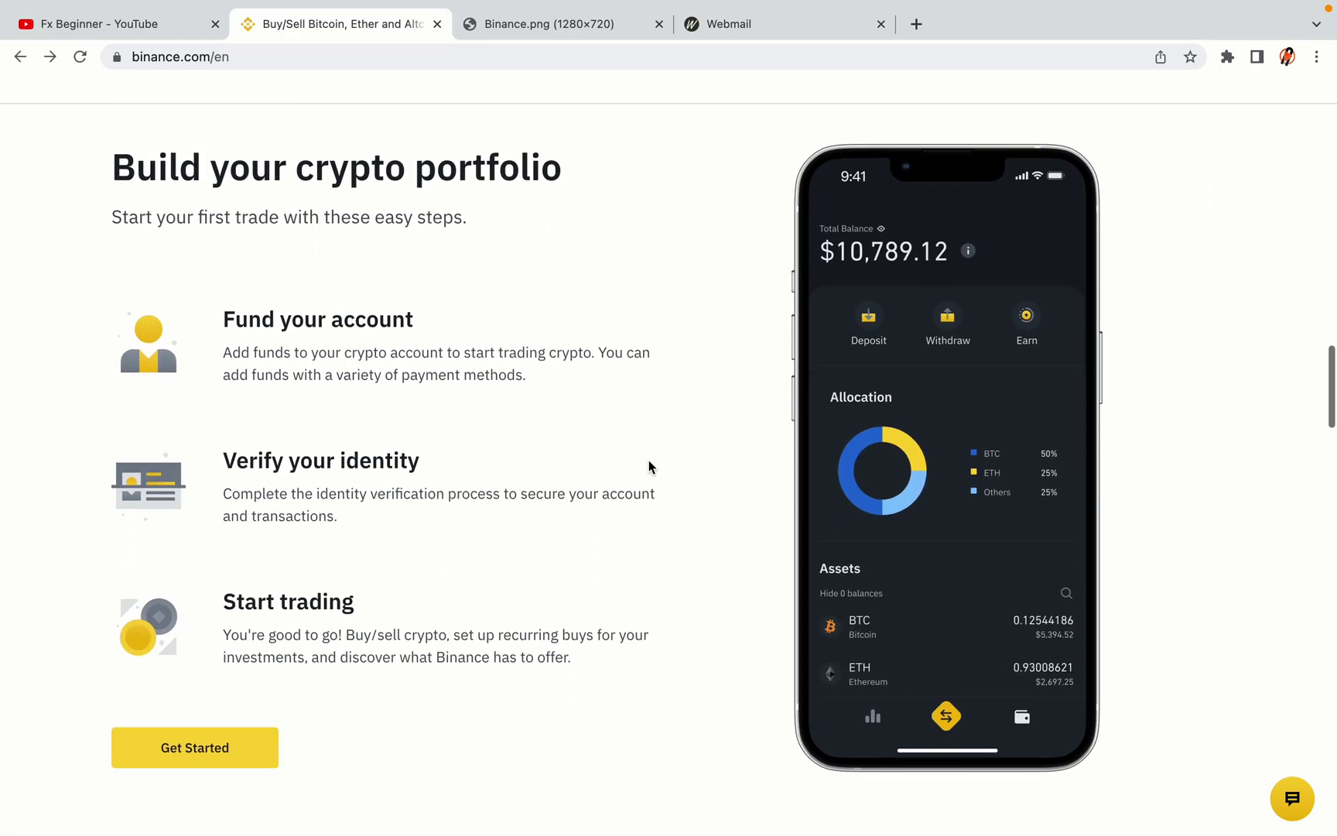
scroll(649, 466, down, 8)
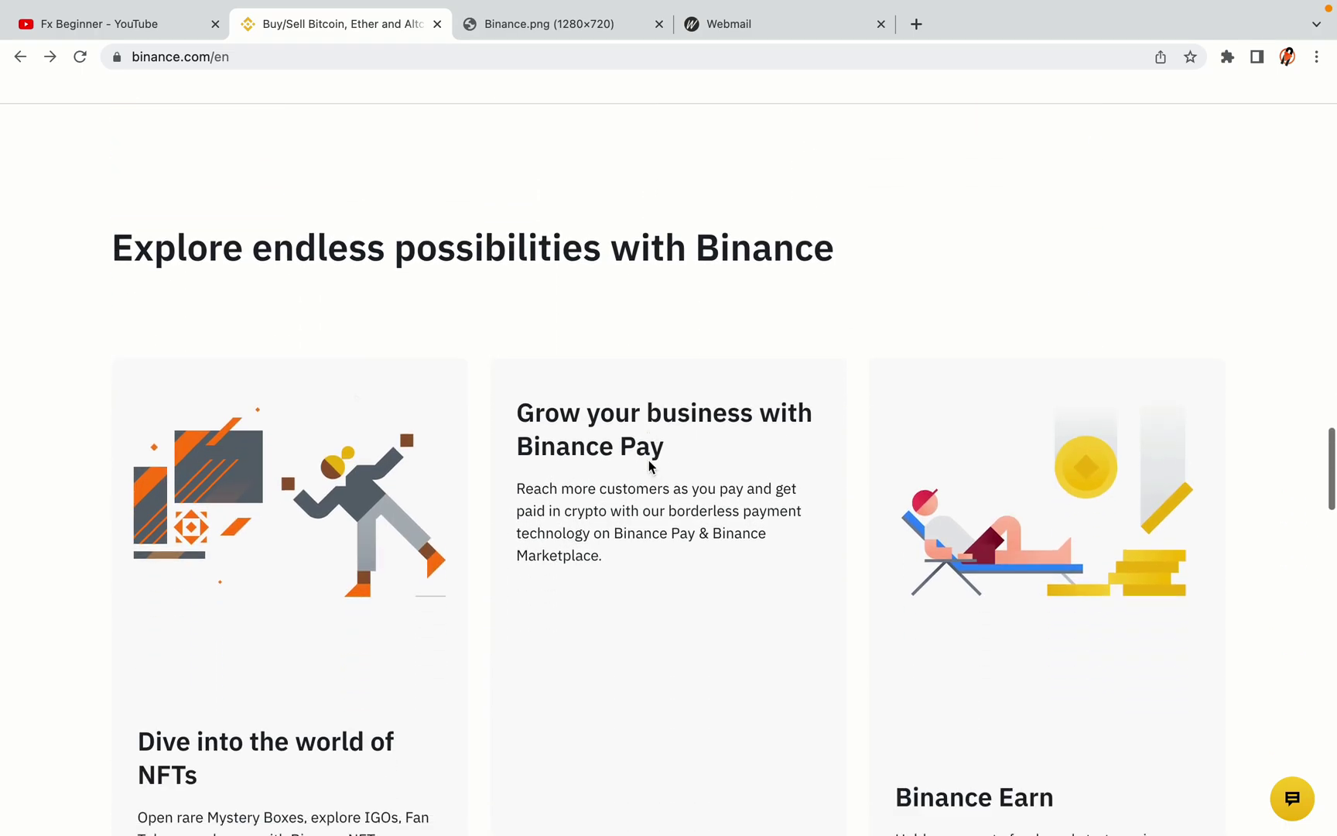
scroll(649, 466, down, 9)
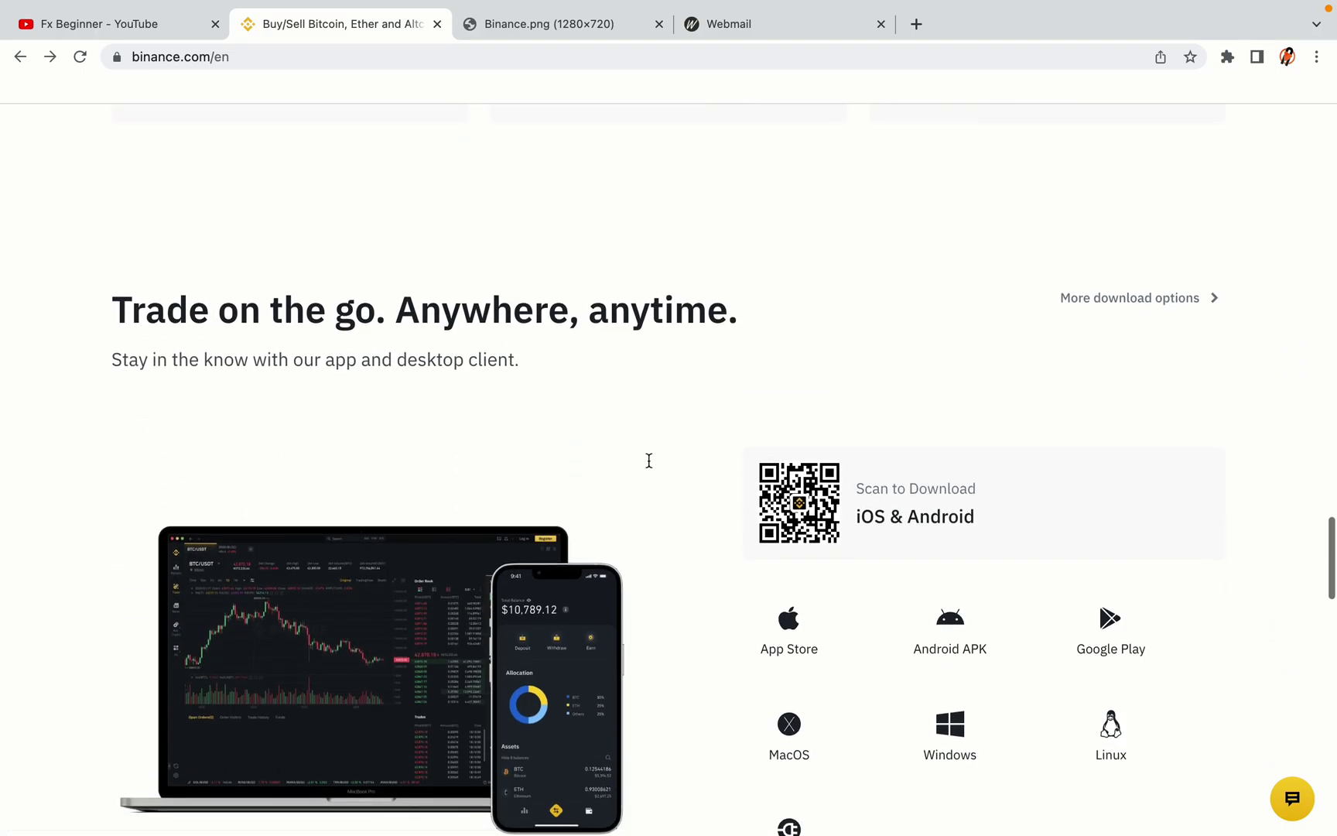
scroll(649, 462, down, 7)
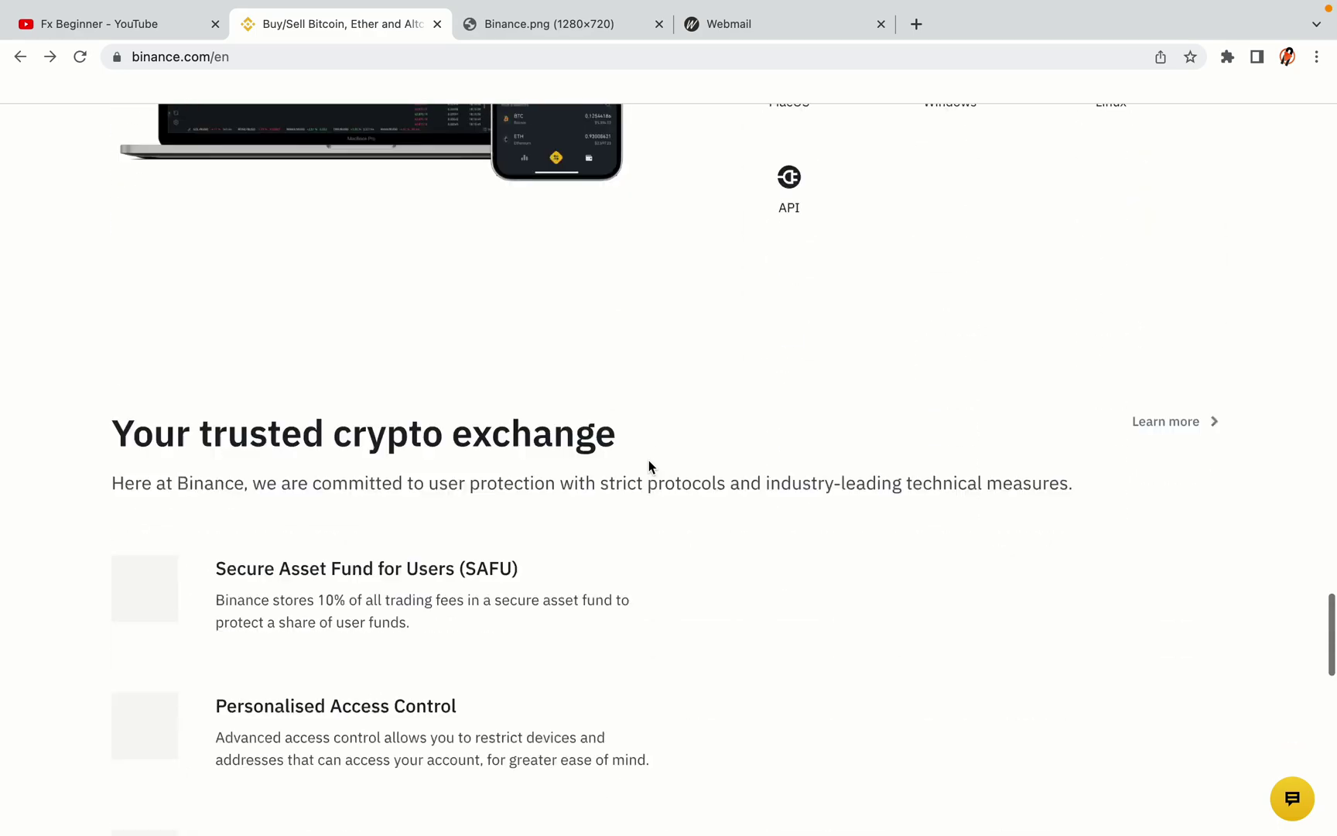
scroll(648, 461, down, 4)
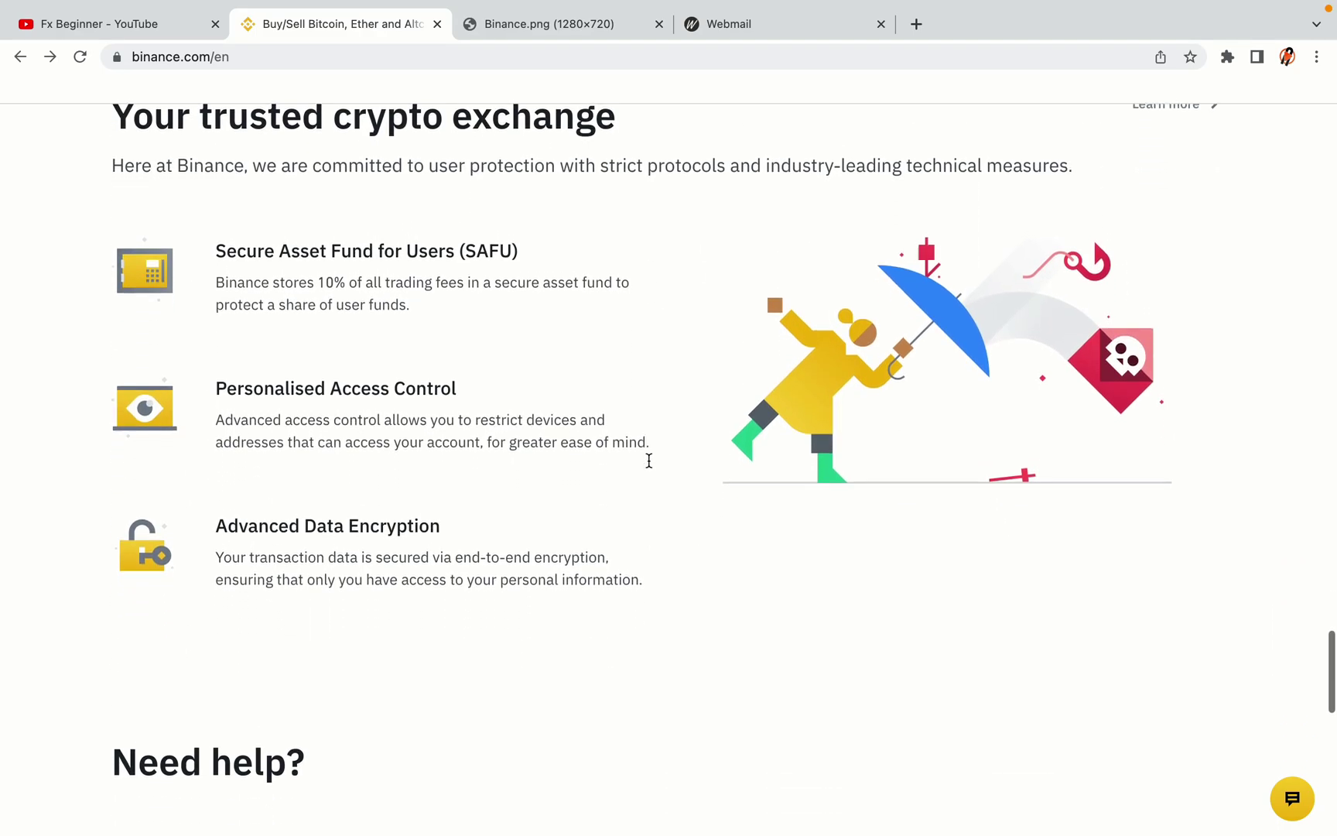
scroll(649, 460, down, 8)
scroll(648, 460, up, 17)
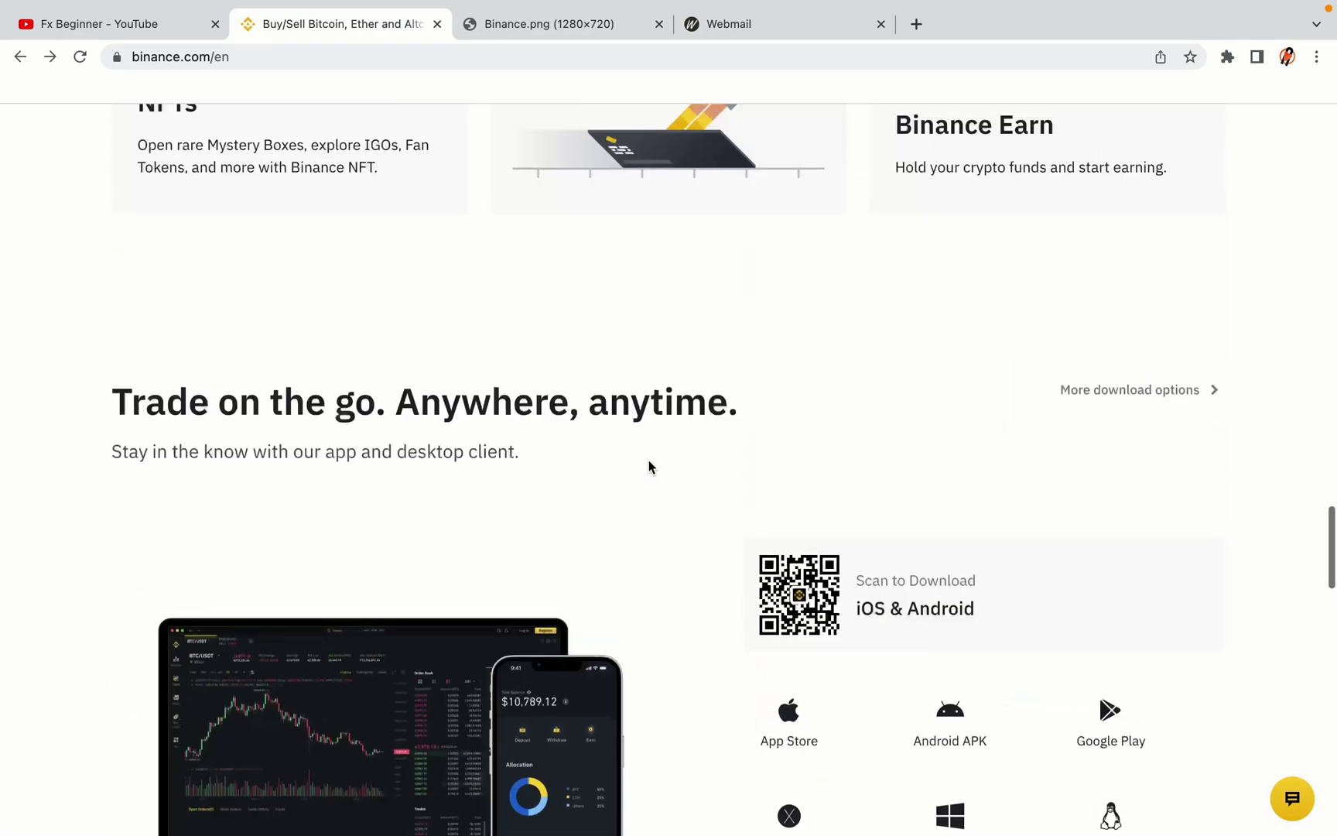
scroll(648, 461, up, 15)
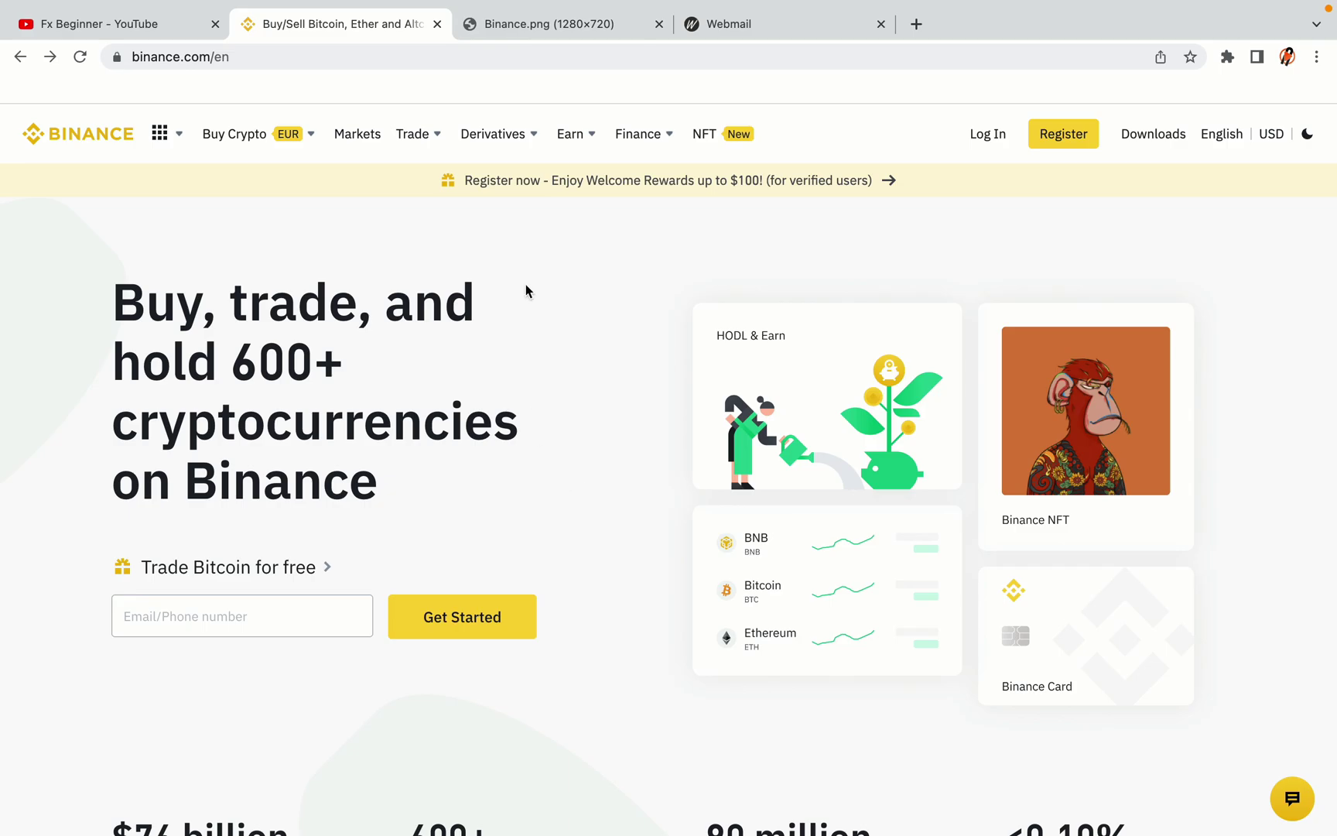
click(558, 23)
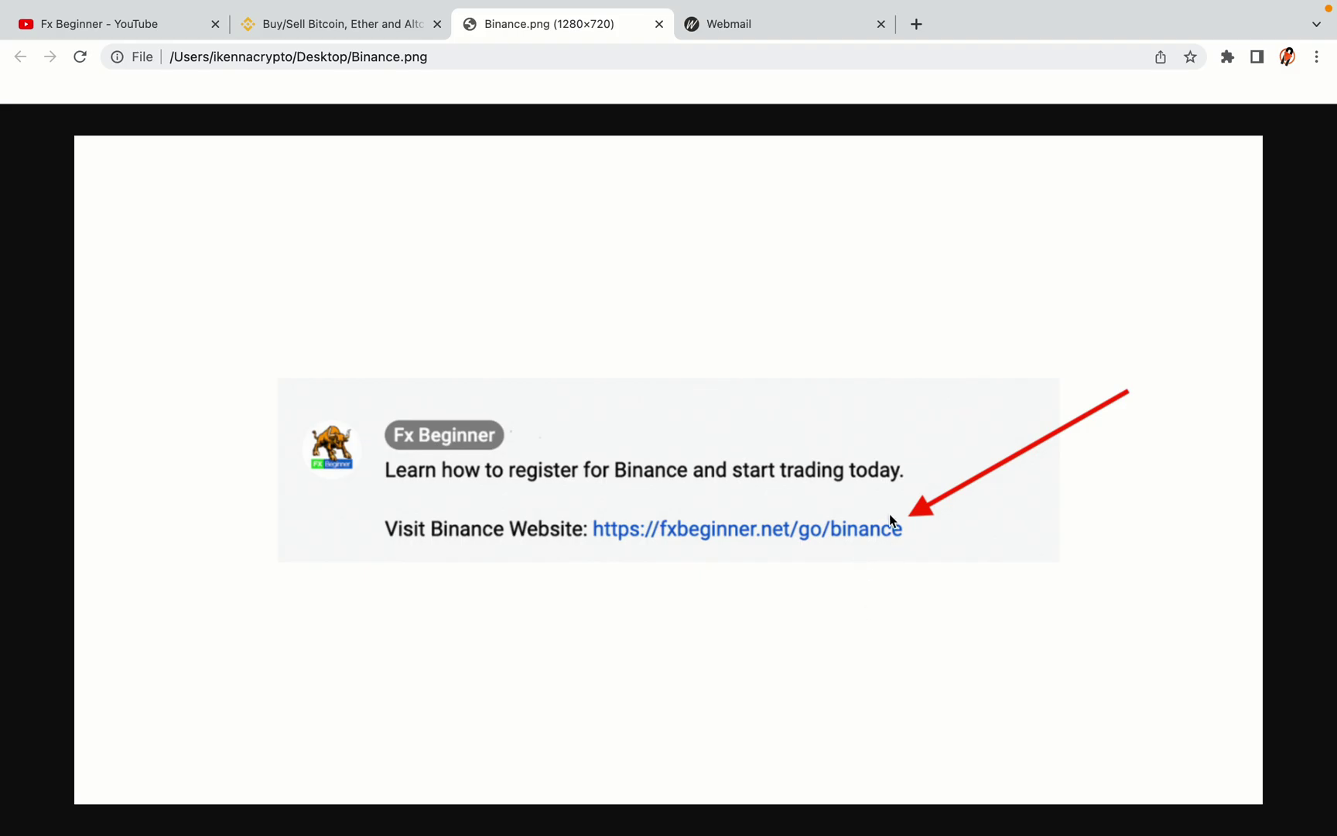
key(ctrl+shift+Tab)
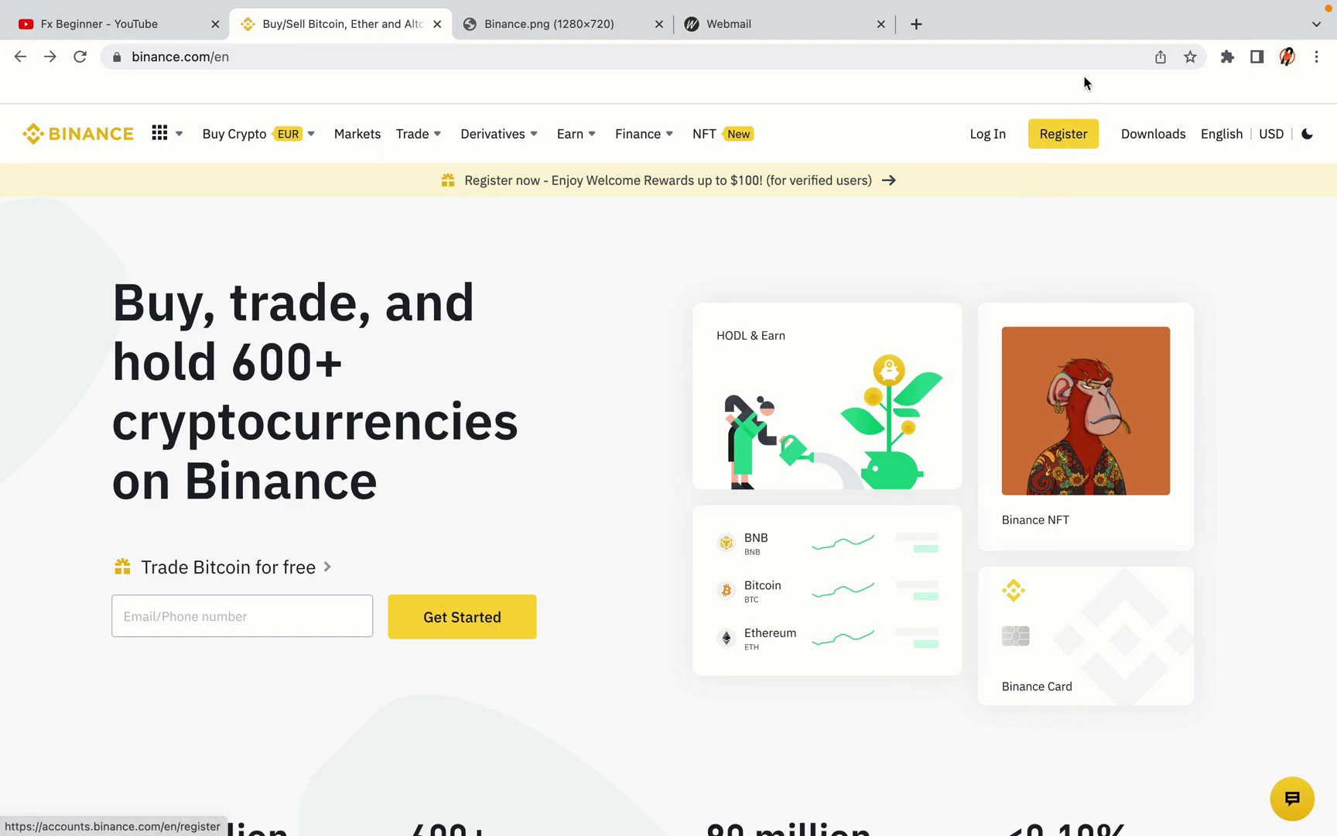
Step: Start registering a new Binance account with phone or email sign-up
click(1074, 144)
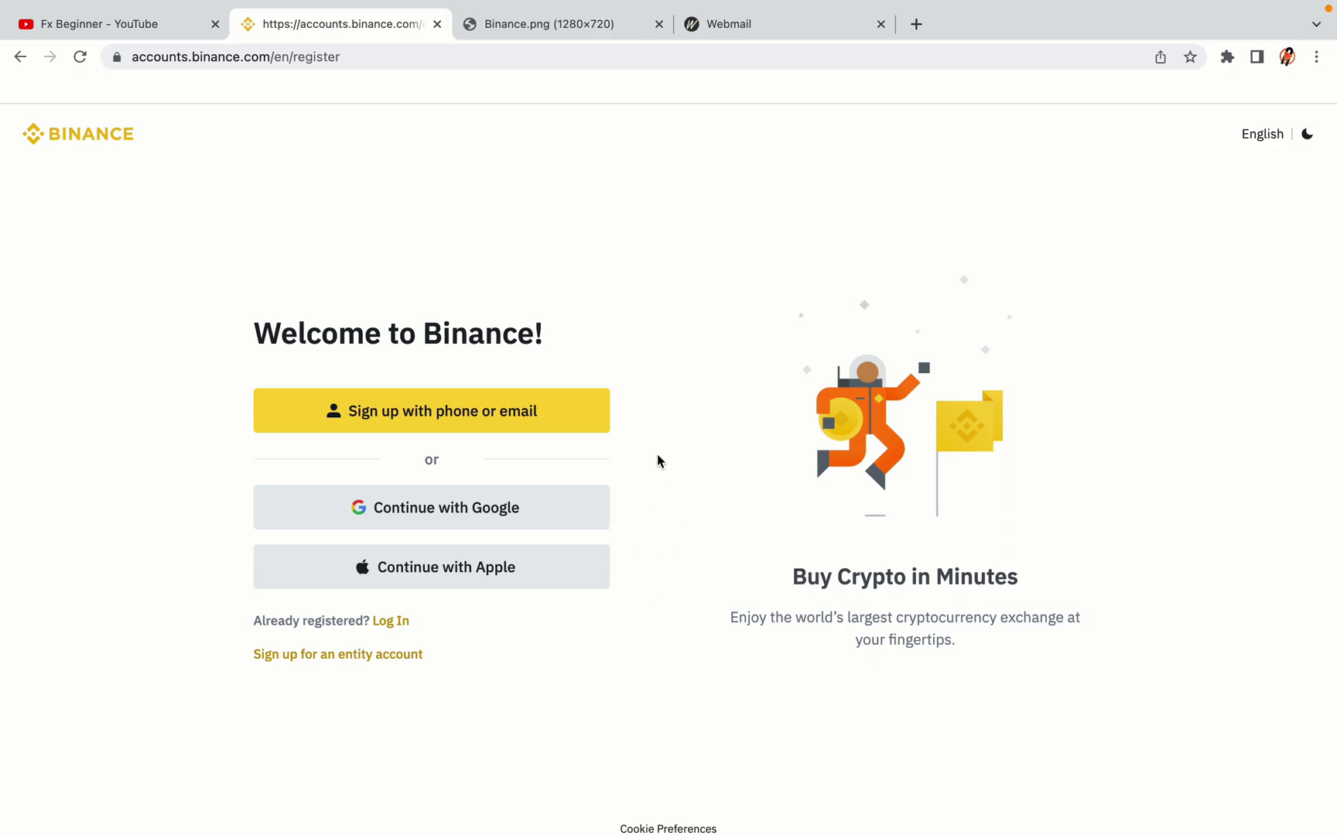
Step: Enter the personal email and a password, accept the Terms, and create the personal account
click(552, 427)
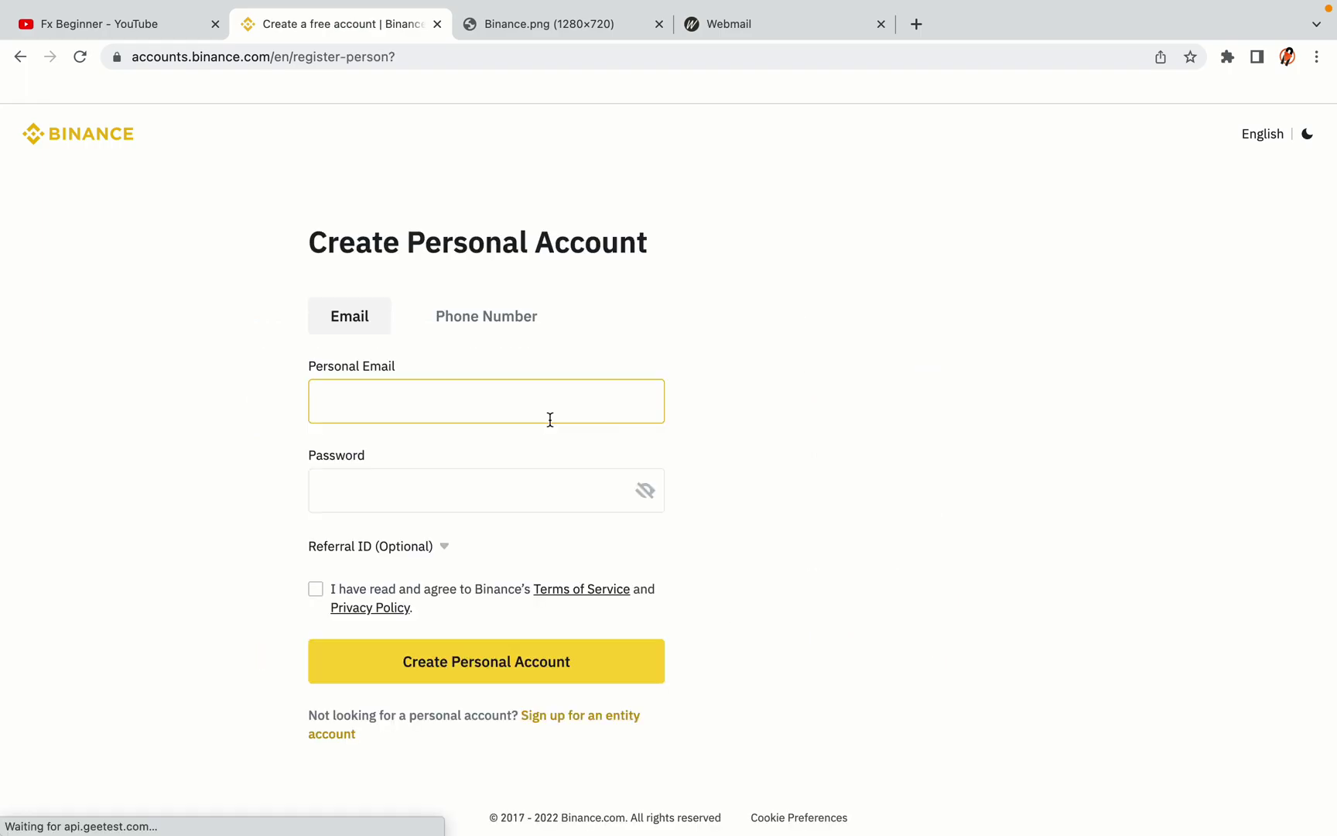
click(820, 474)
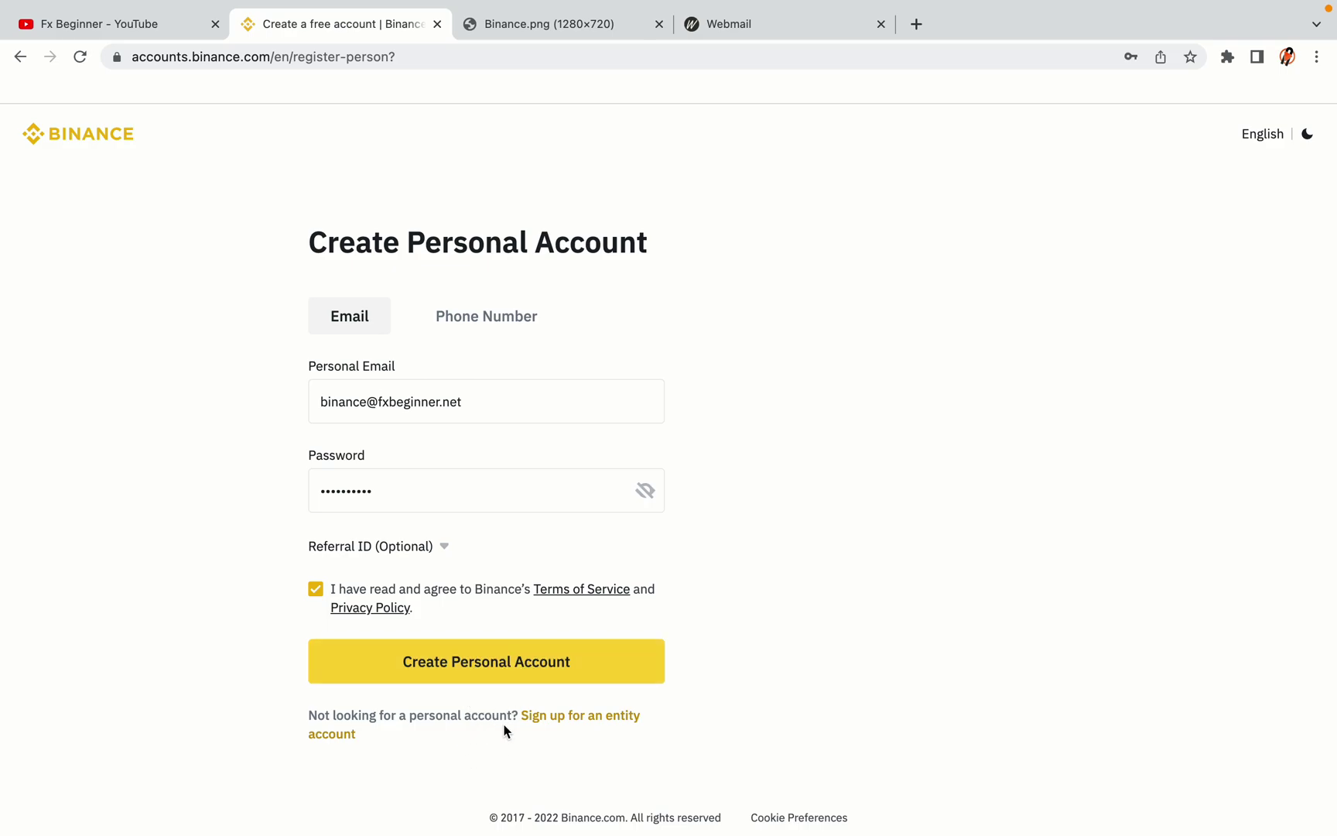
click(510, 671)
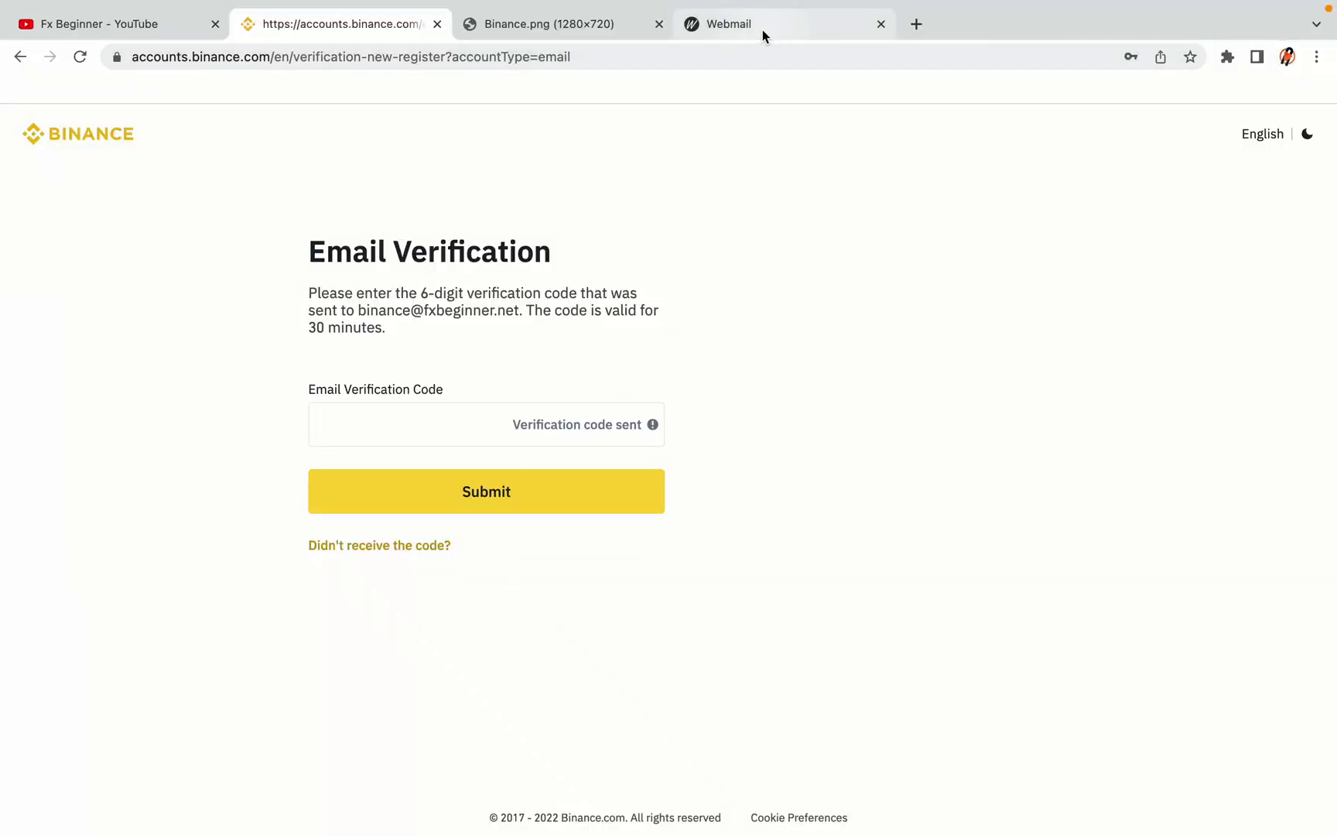
drag(760, 27, 542, 27)
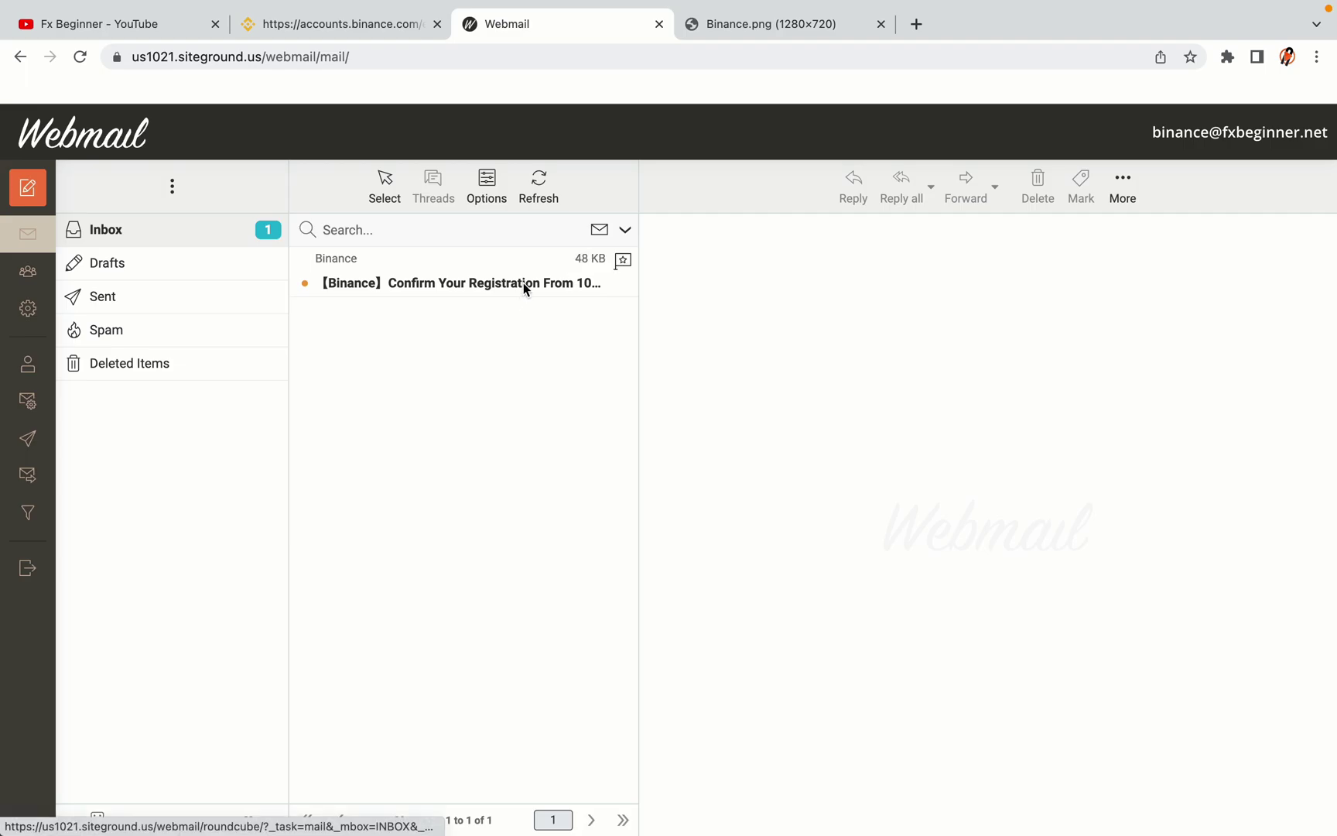
Step: Copy the activation code from Binance's 'Confirm Your Registration' email
click(462, 280)
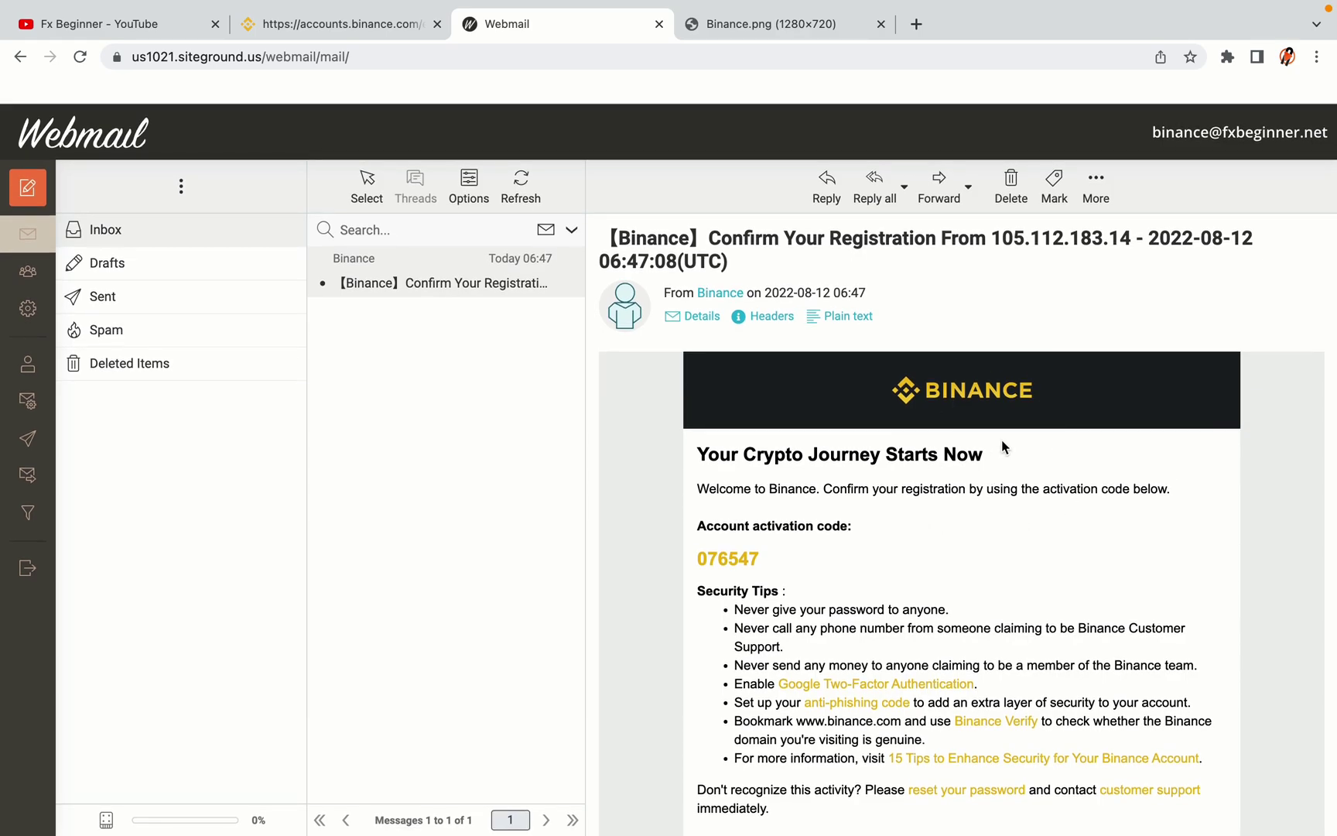
scroll(1002, 447, down, 3)
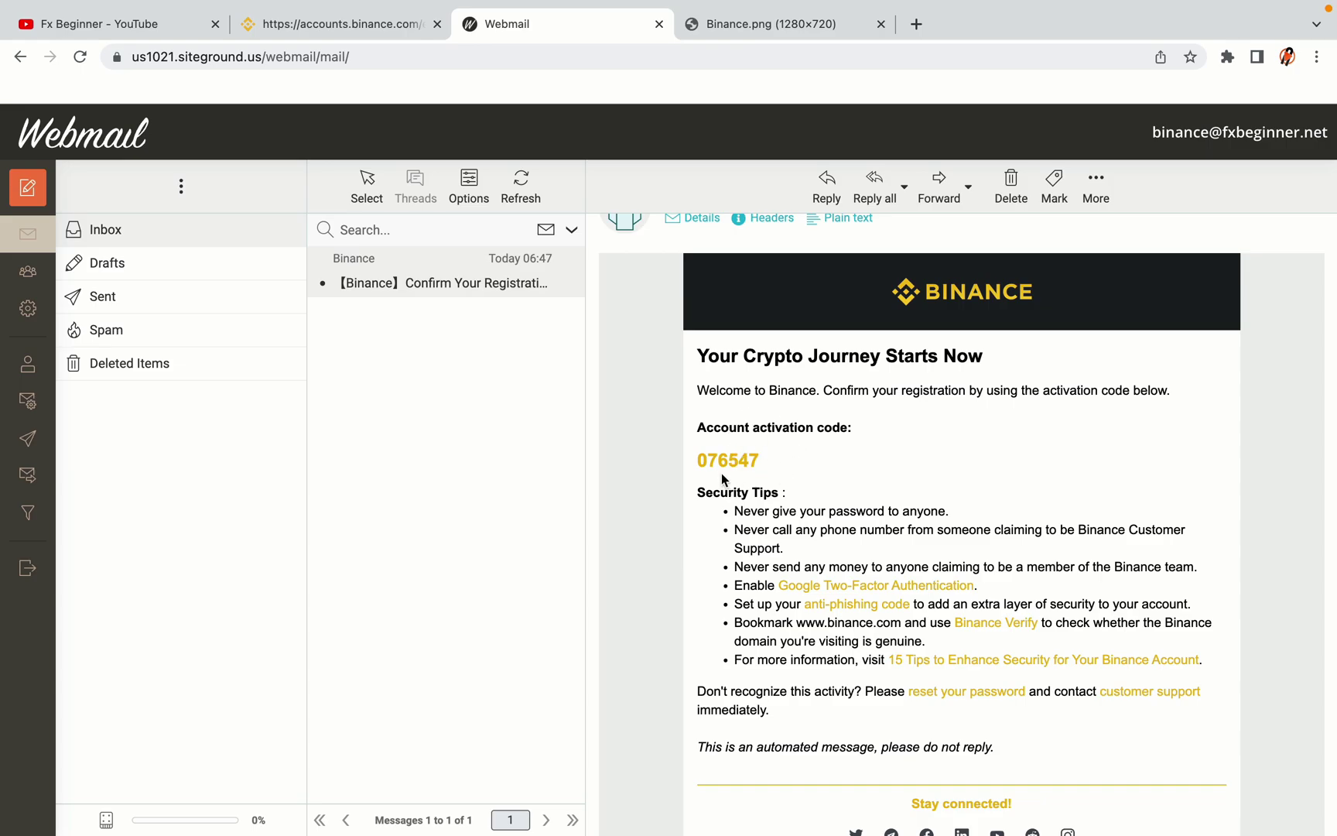
drag(698, 460, 763, 462)
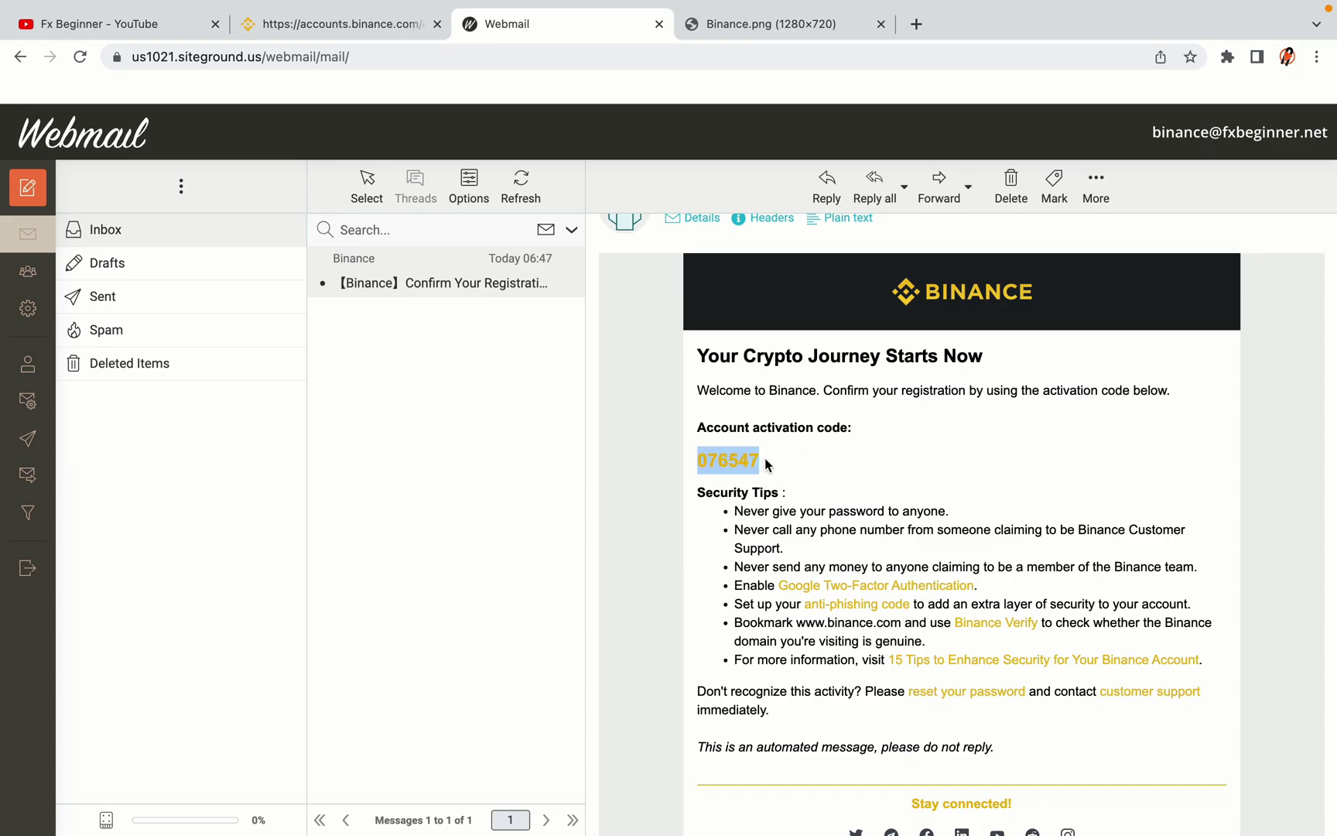
click(764, 457)
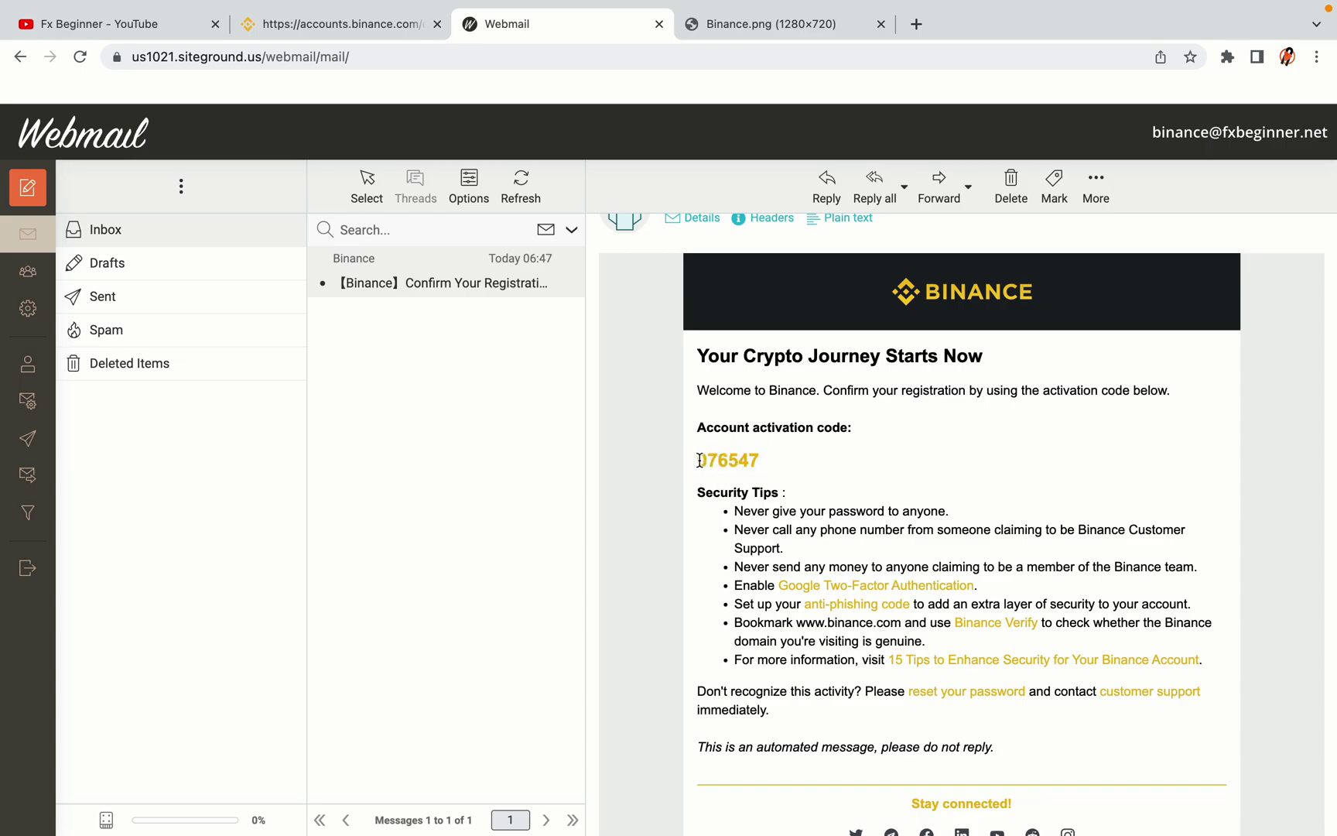
drag(700, 460, 753, 460)
right_click(744, 459)
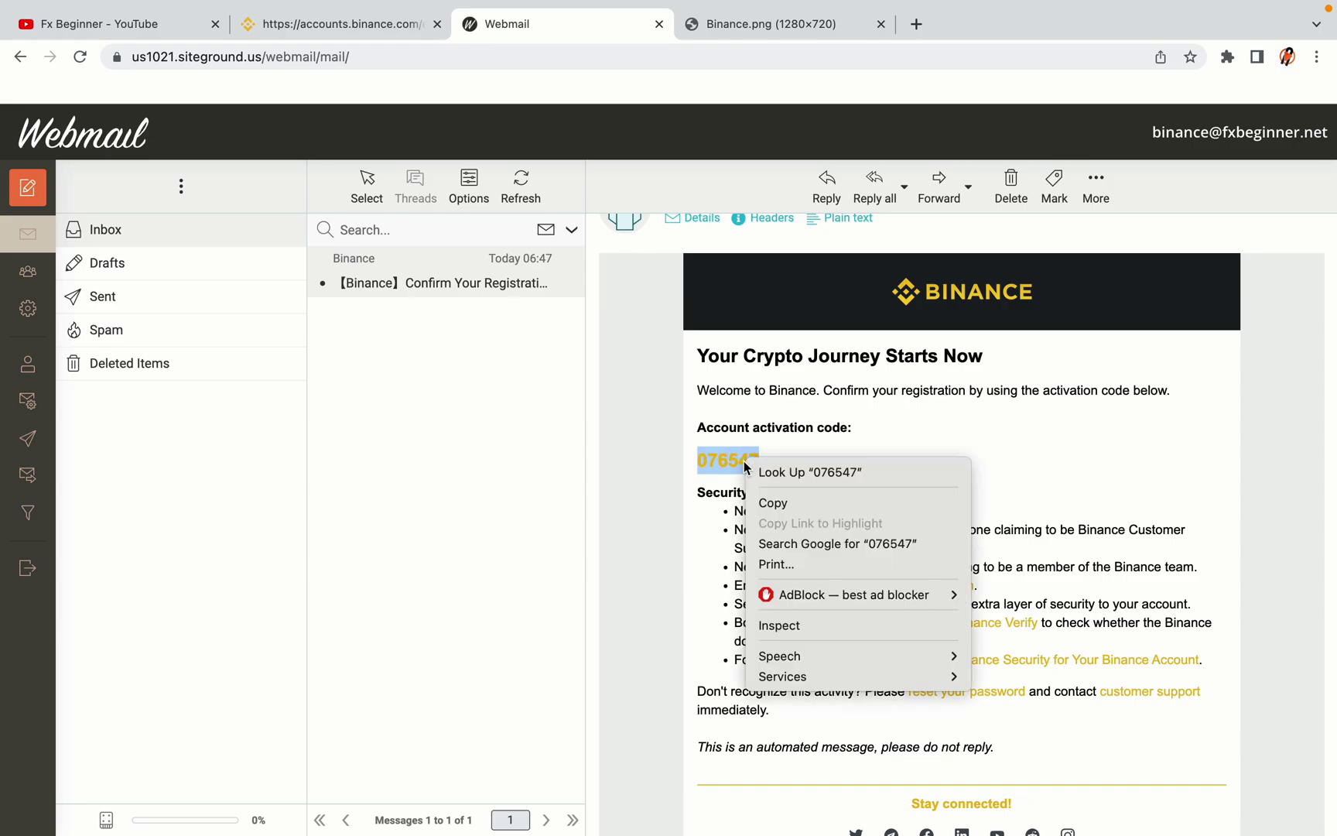
click(766, 499)
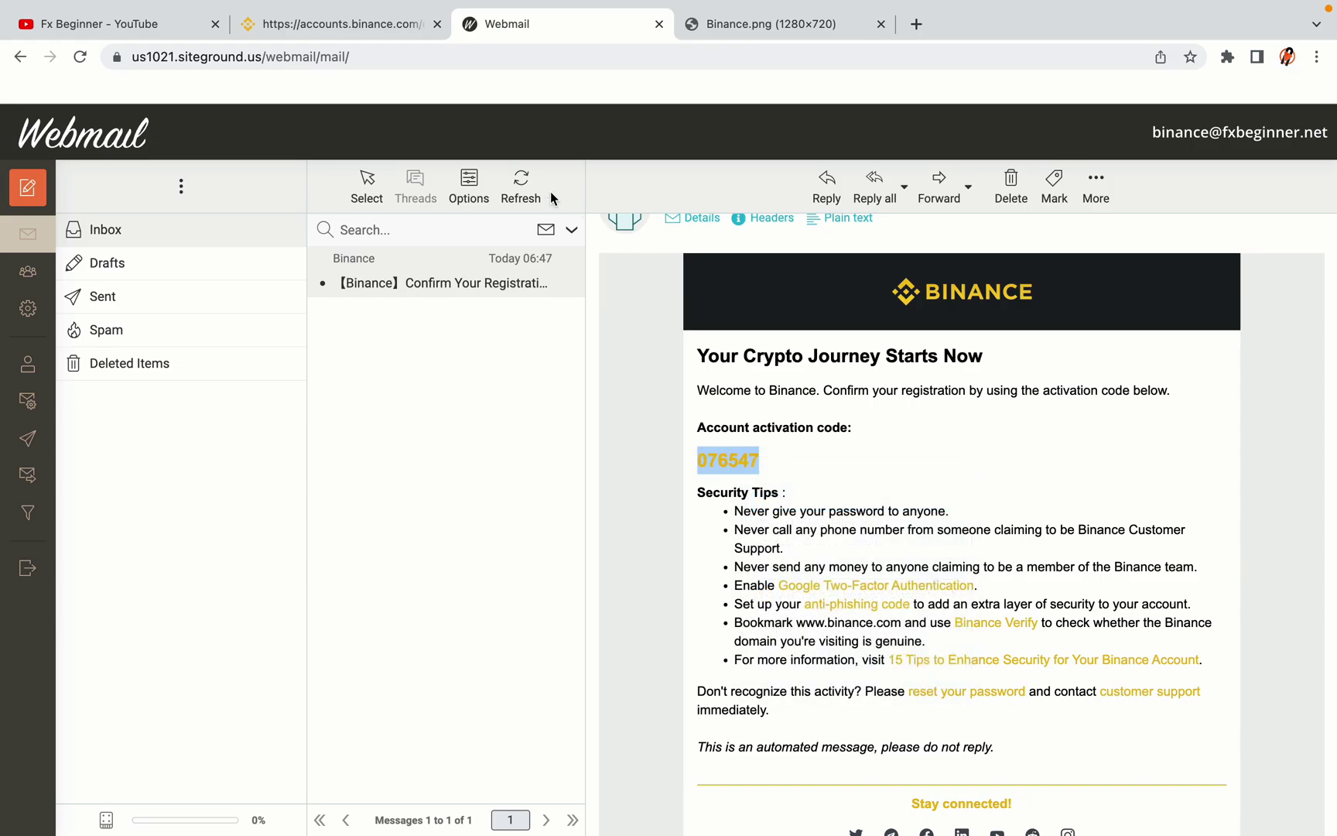
click(348, 24)
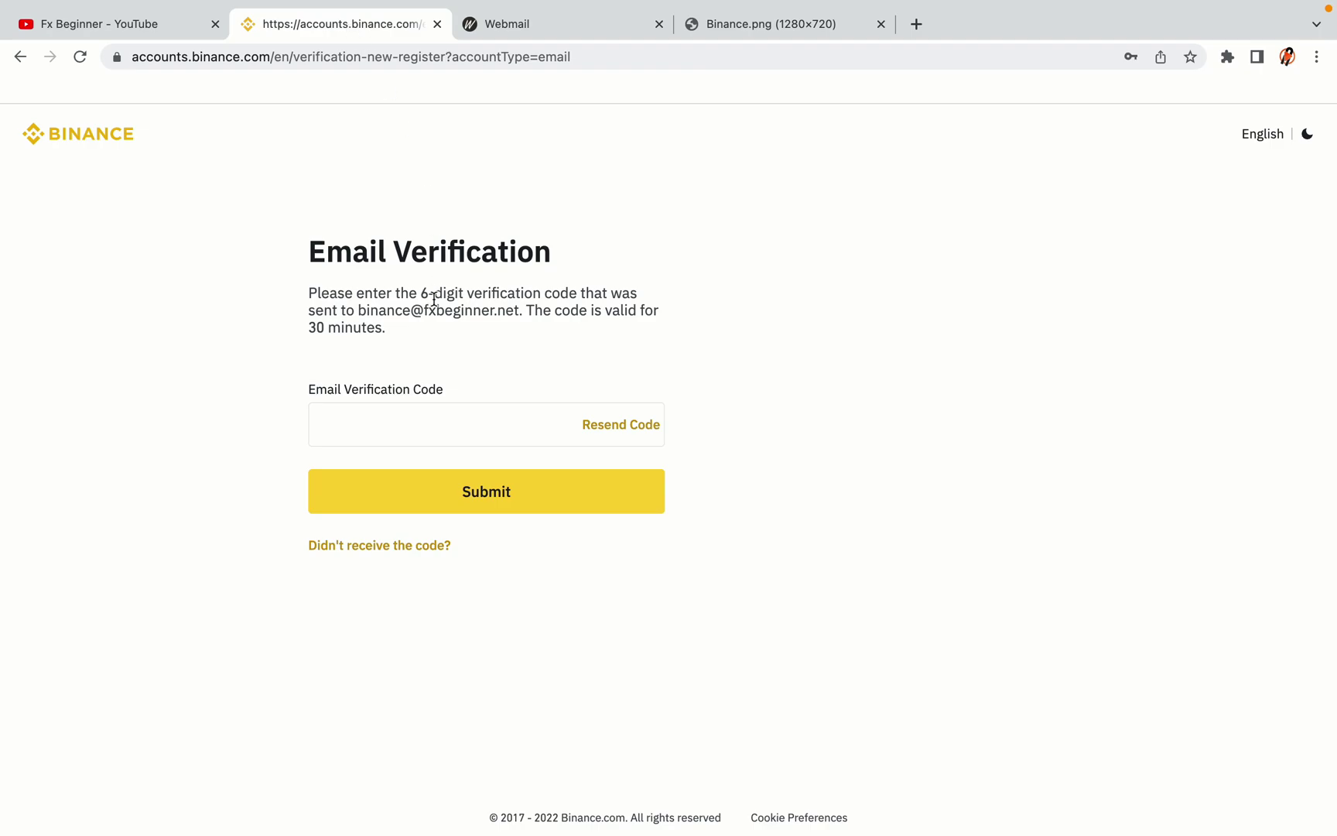
Step: Paste the copied activation code into the Email Verification Code field and submit it
click(352, 424)
click(406, 420)
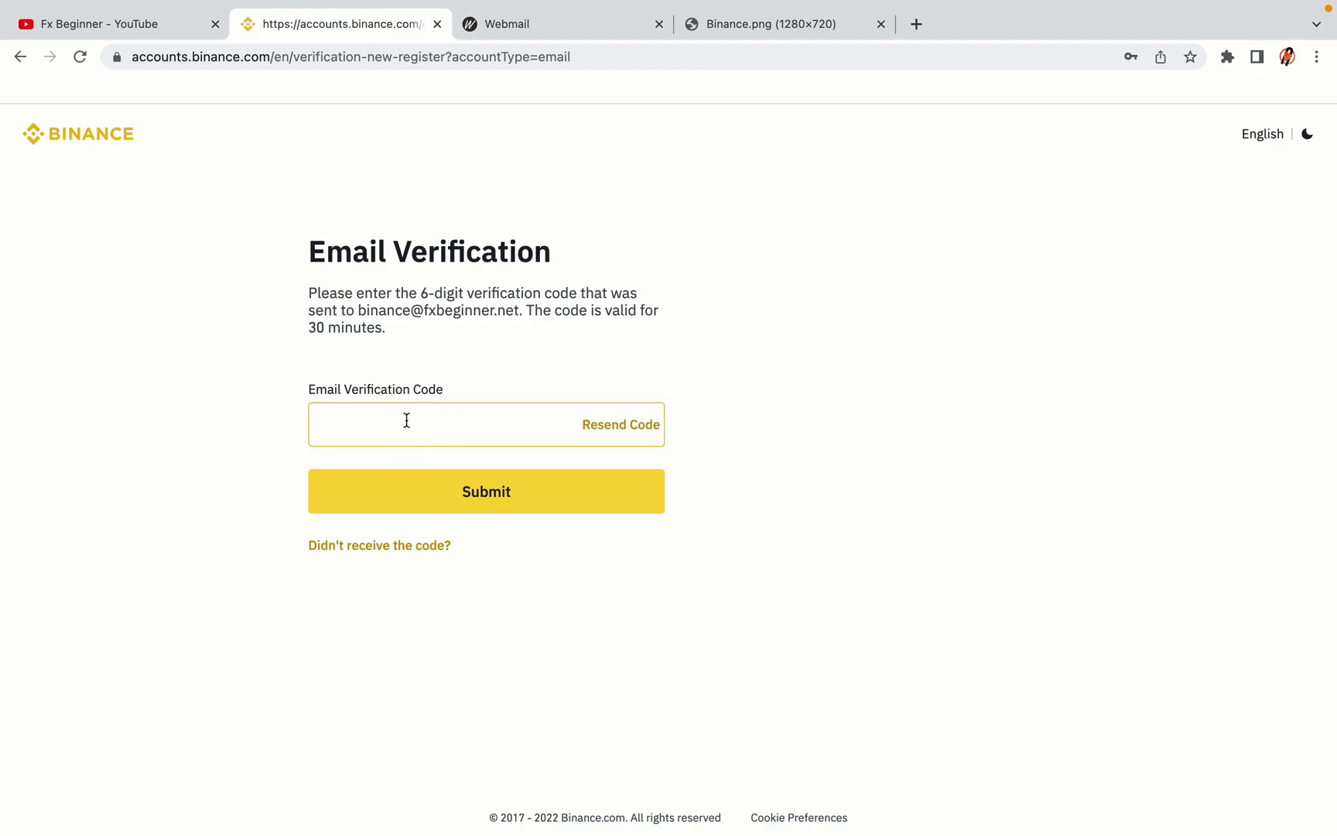
key(super+v)
click(237, 398)
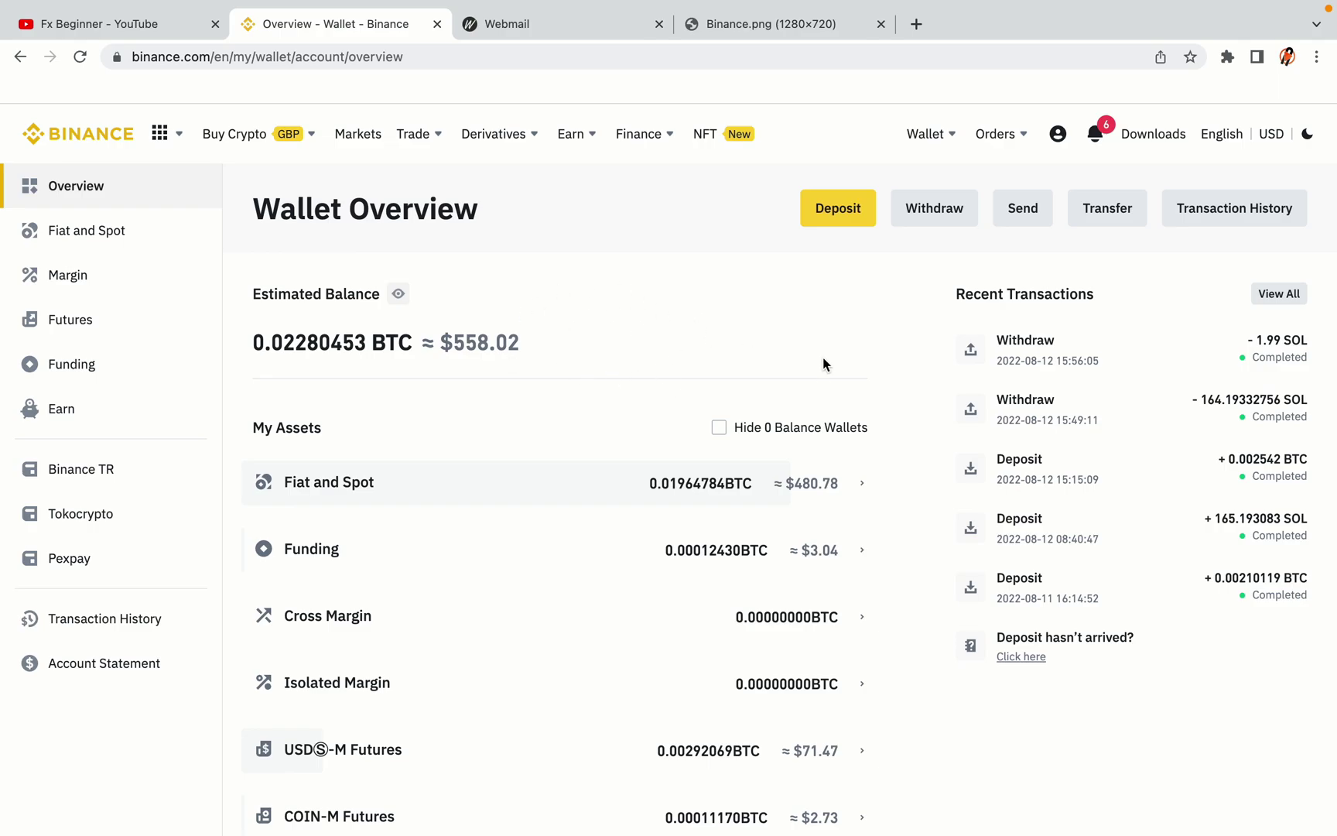
Step: Review the Wallet Overview's 0.02280453 BTC balance and the Buy Crypto and Trade menus
scroll(822, 360, down, 3)
scroll(822, 361, down, 3)
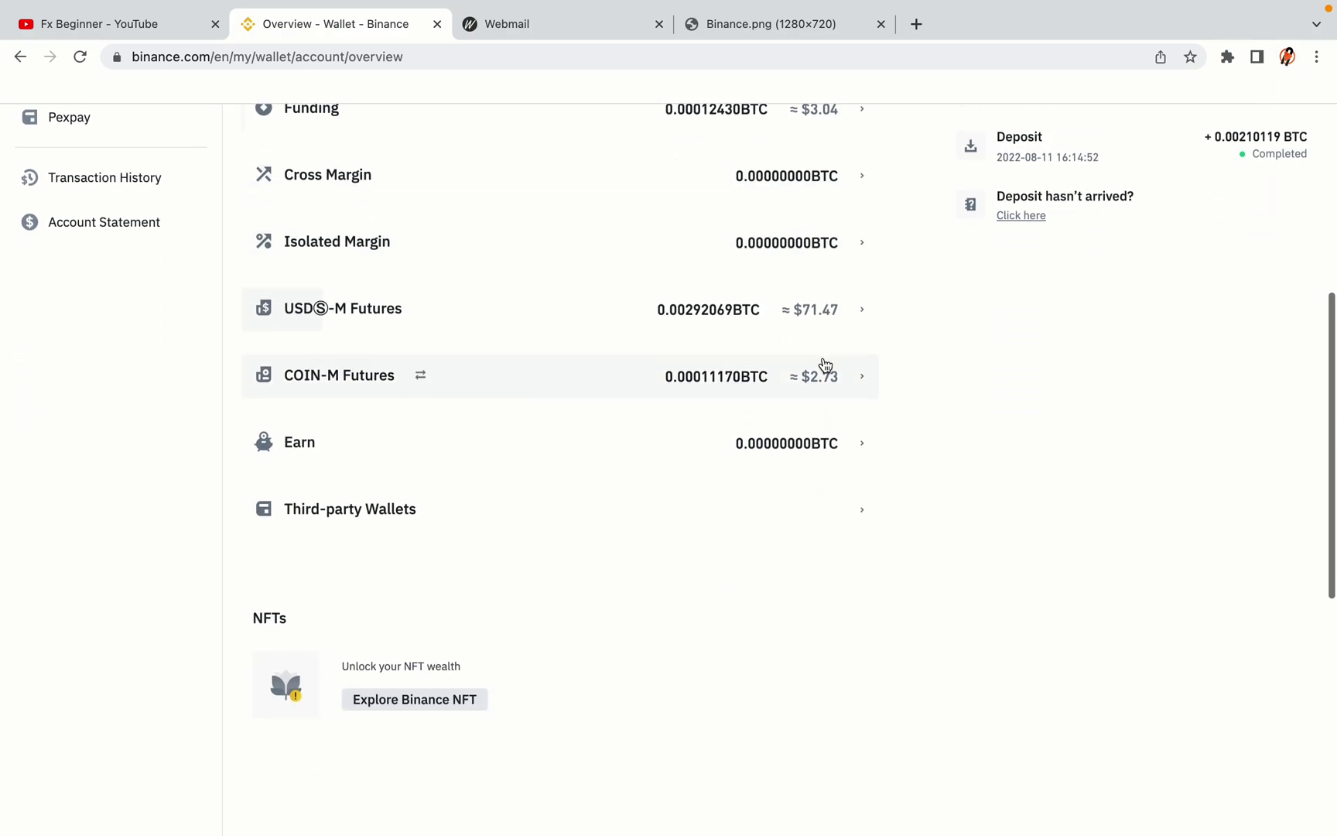
scroll(822, 361, up, 6)
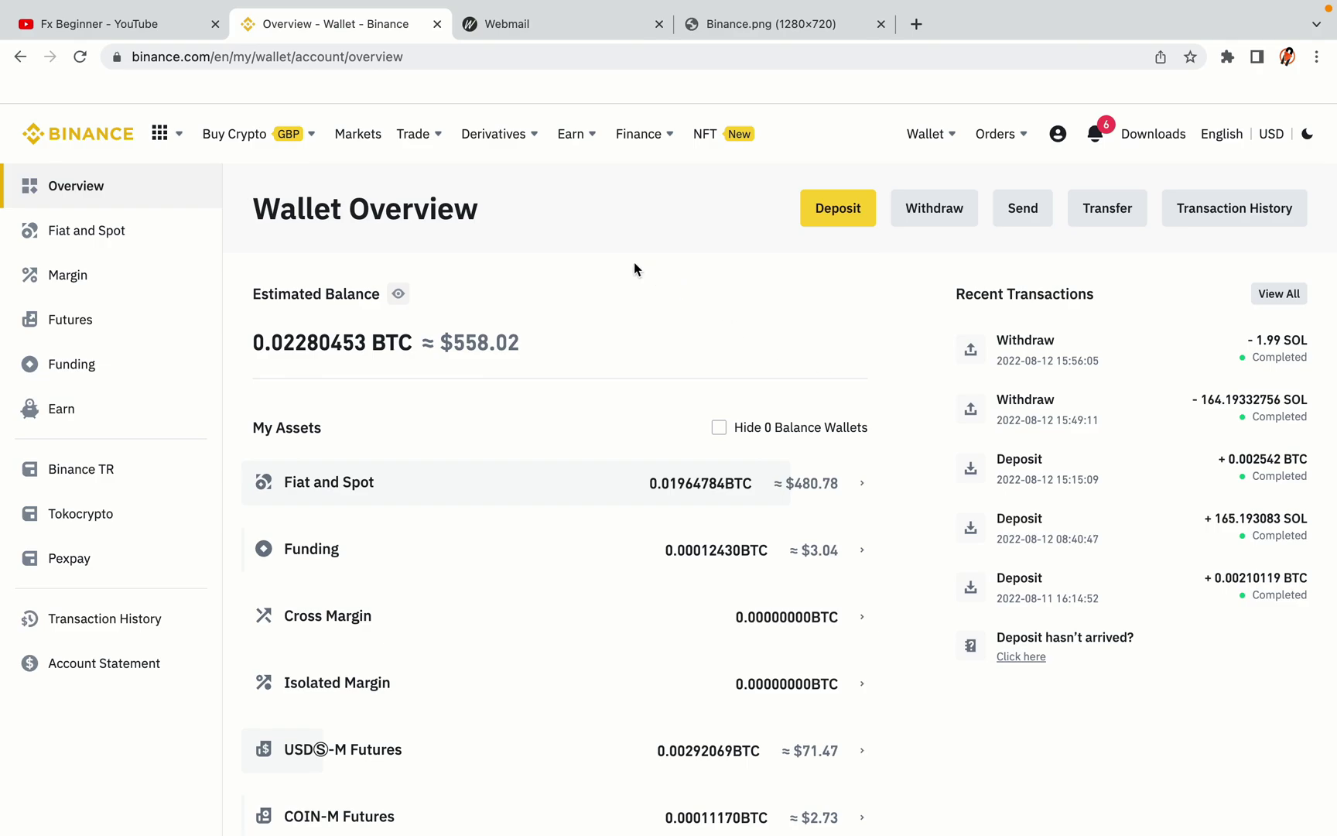
mouse_move(255, 135)
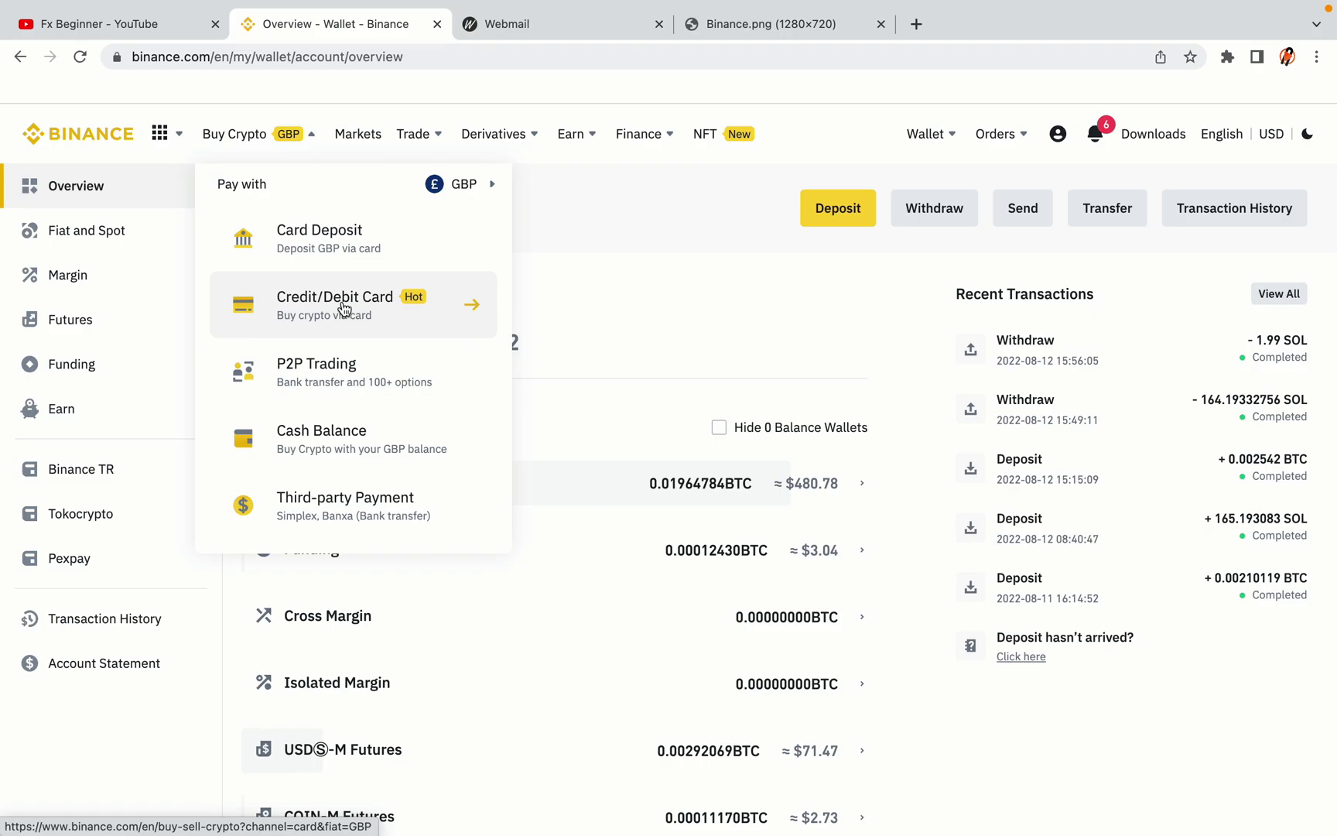
mouse_move(413, 137)
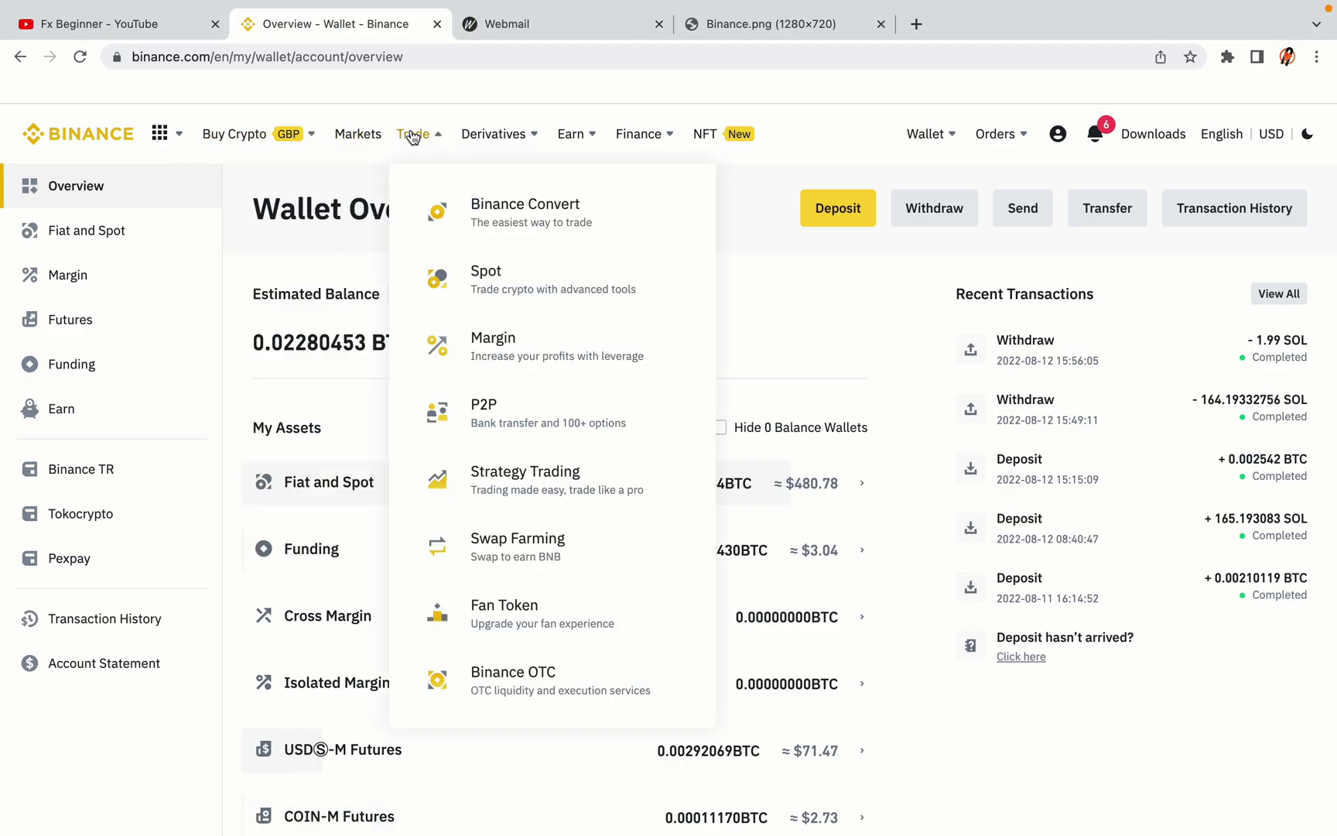